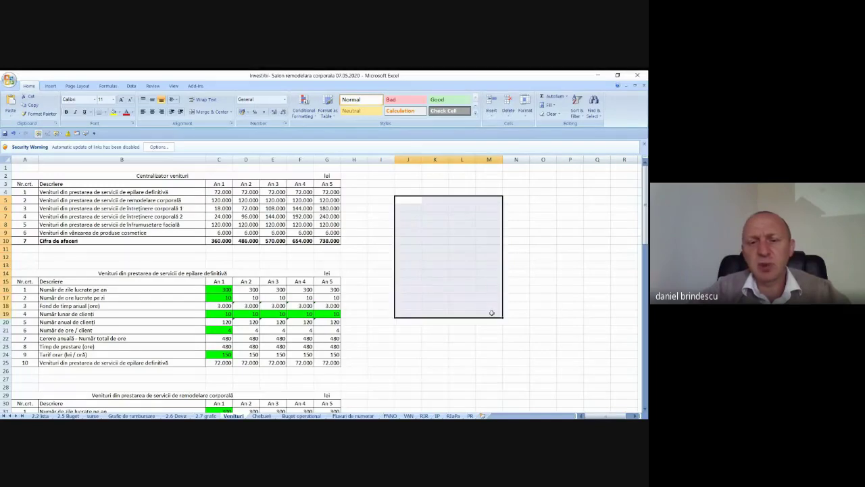
# Review the Venituri sheet's revenue tables for each service and cosmetic product sales, plus the Centralizator venituri summary.
pyautogui.click(519, 323)
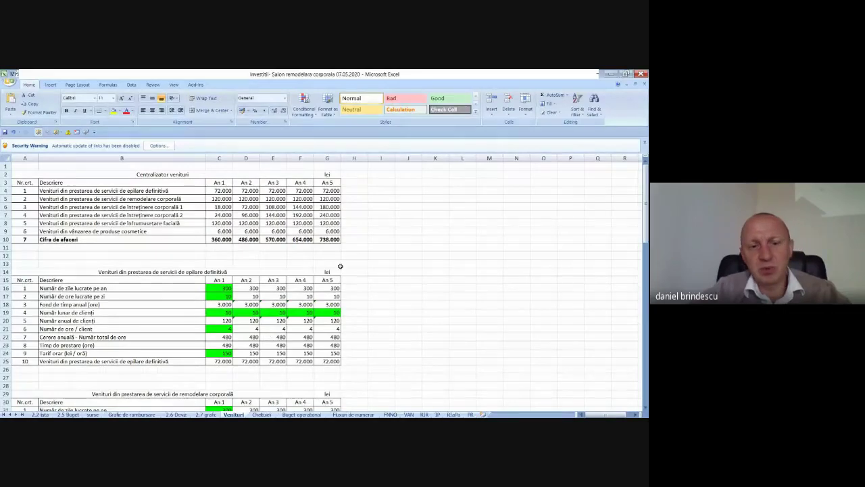
pyautogui.scroll(-4, 399, 267)
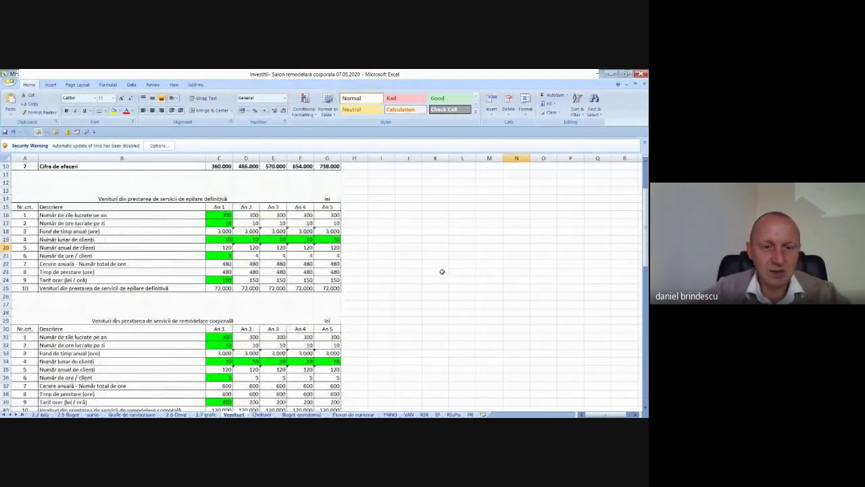
pyautogui.scroll(-5, 411, 263)
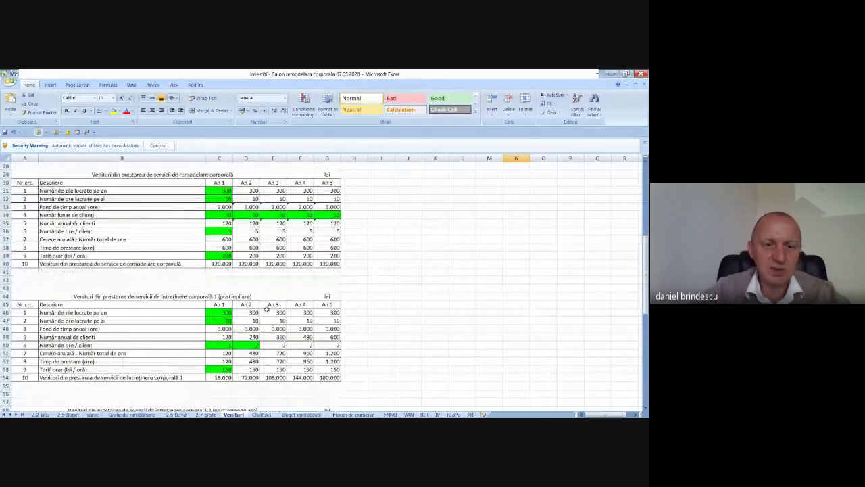
pyautogui.click(401, 304)
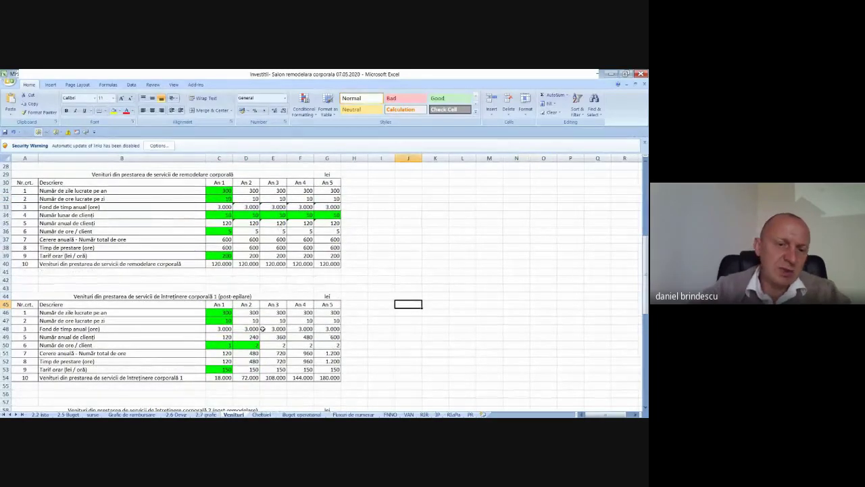
pyautogui.scroll(-5, 371, 338)
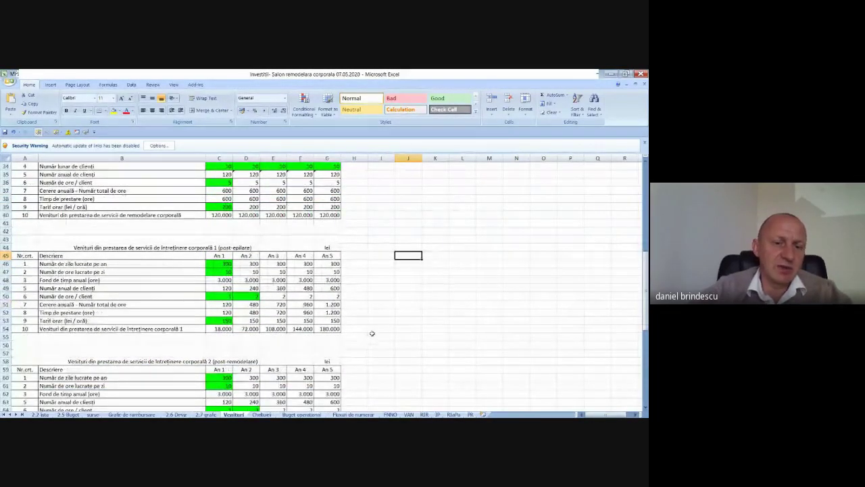
pyautogui.scroll(-9, 389, 321)
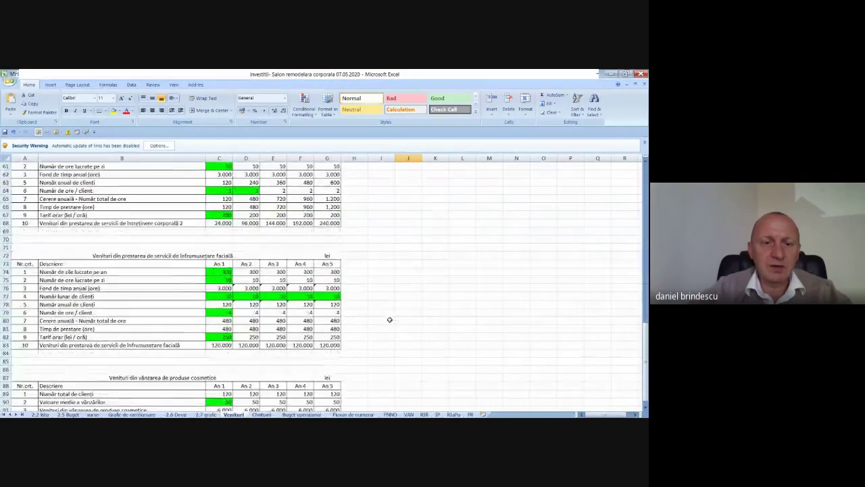
pyautogui.scroll(20, 389, 319)
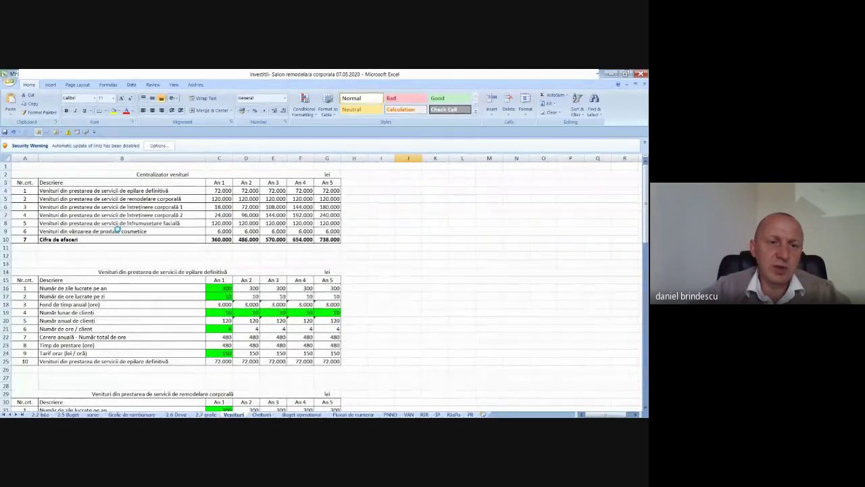
pyautogui.scroll(3, 113, 226)
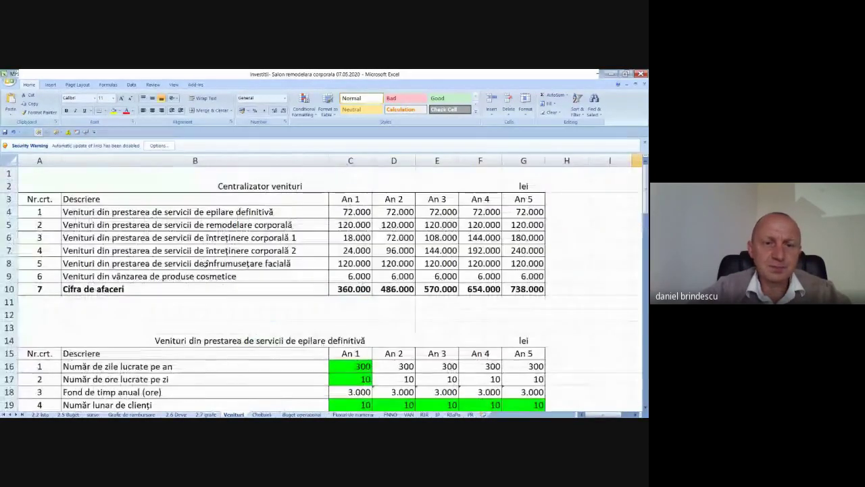
pyautogui.click(270, 315)
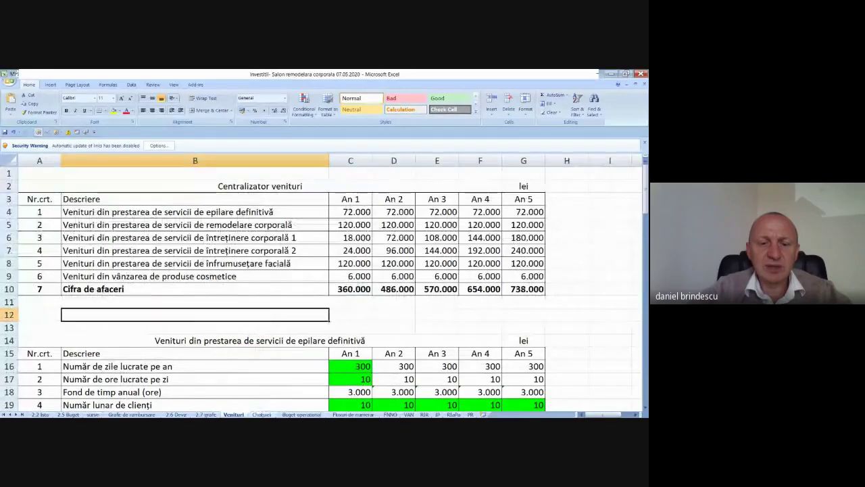
# Open the Cheltuieli sheet and look over its expense summary table, including the total expenses row.
pyautogui.click(261, 414)
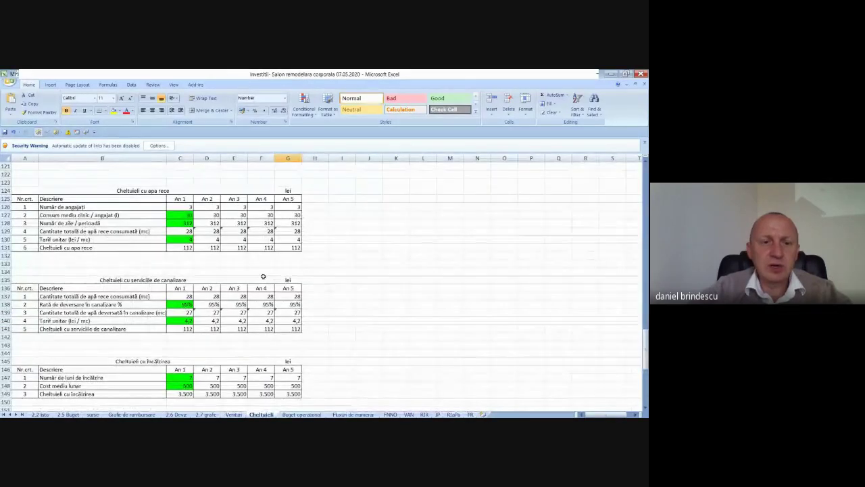
pyautogui.scroll(3, 351, 300)
pyautogui.scroll(20, 311, 291)
pyautogui.scroll(20, 304, 283)
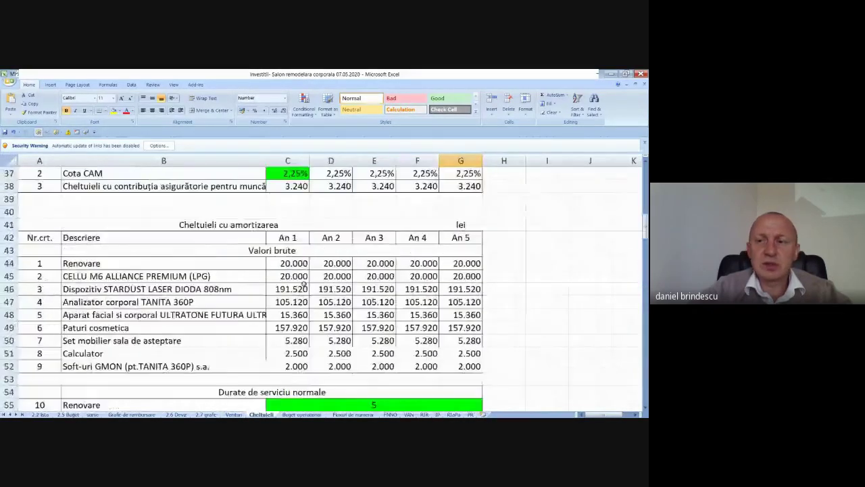
pyautogui.scroll(-2, 317, 306)
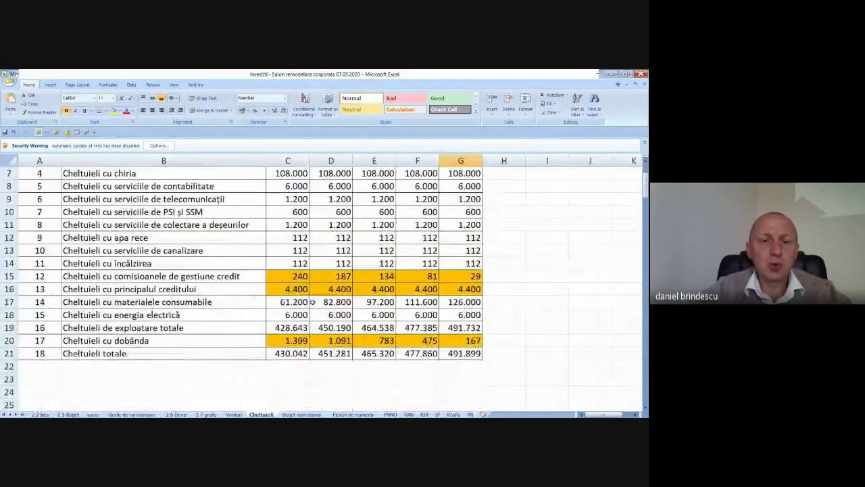
pyautogui.scroll(1, 316, 300)
pyautogui.scroll(-1, 315, 297)
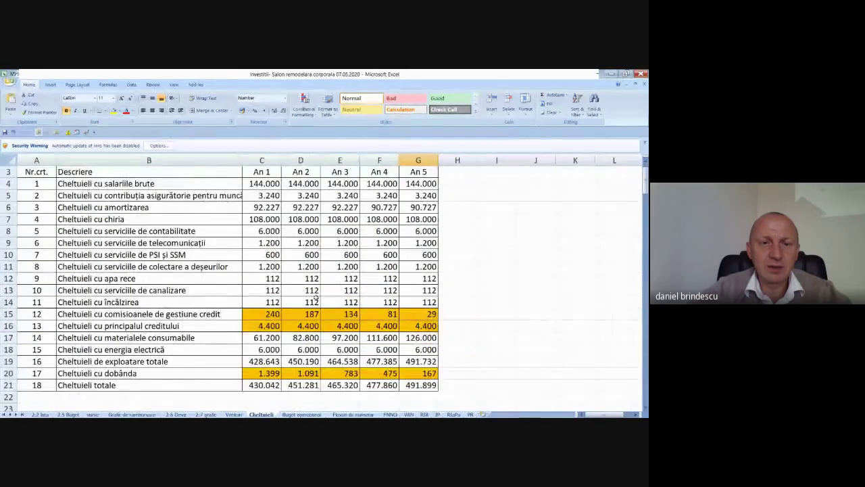
# Widen column B on the Cheltuieli sheet so the longest expense description in the summary fits.
pyautogui.scroll(1, 315, 298)
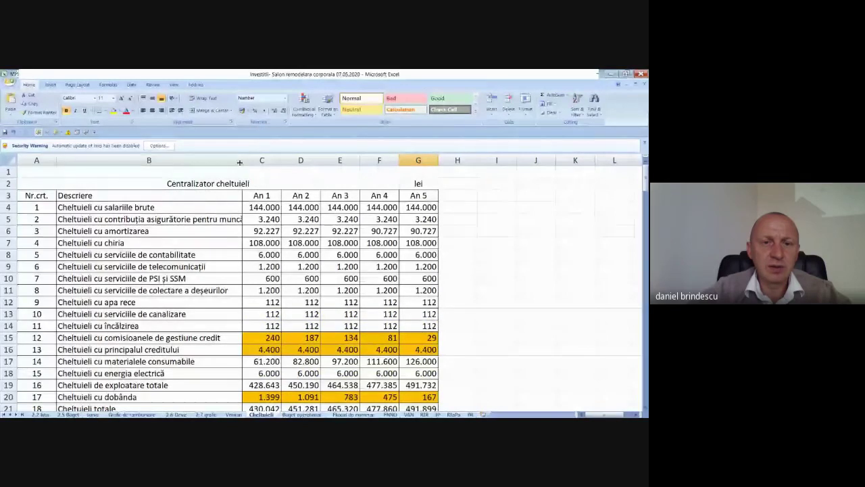
pyautogui.moveTo(241, 161); pyautogui.dragTo(274, 160)
pyautogui.click(551, 264)
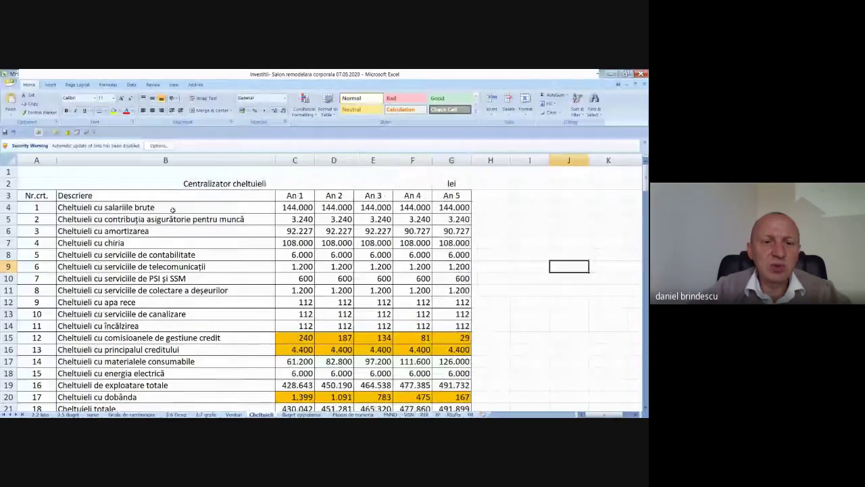
# Go through the first five expense categories in Centralizator cheltuieli, from gross salaries to accounting services.
pyautogui.click(180, 210)
pyautogui.click(152, 219)
pyautogui.click(146, 230)
pyautogui.click(142, 243)
pyautogui.click(140, 254)
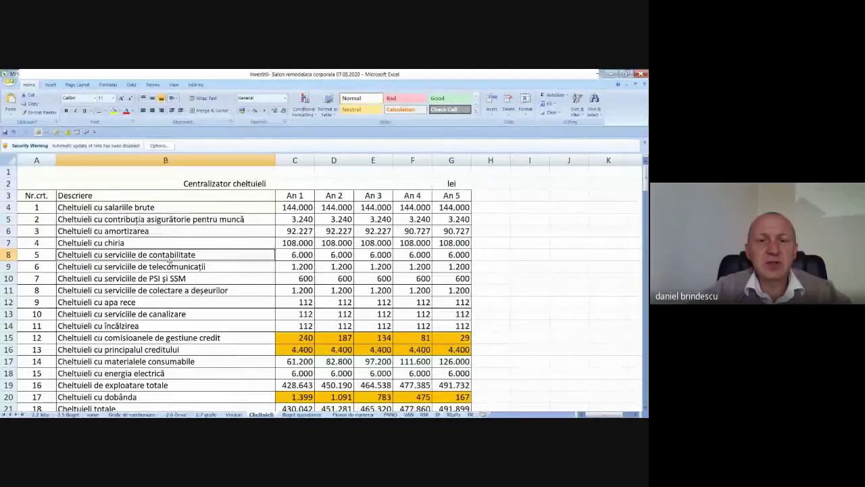
# Highlight the An 1 to An 5 columns and review the yearly expenses down to Cheltuieli totale.
pyautogui.click(294, 160)
pyautogui.moveTo(295, 160); pyautogui.dragTo(452, 157)
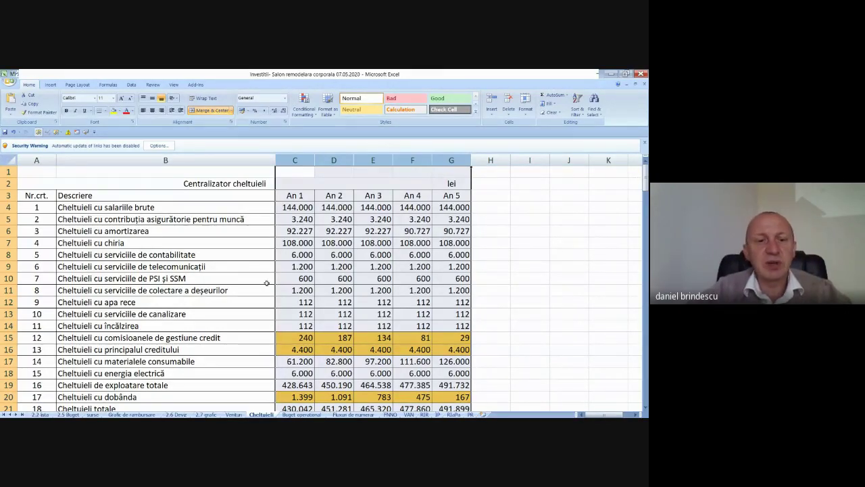
pyautogui.scroll(-5, 347, 260)
pyautogui.scroll(1, 346, 259)
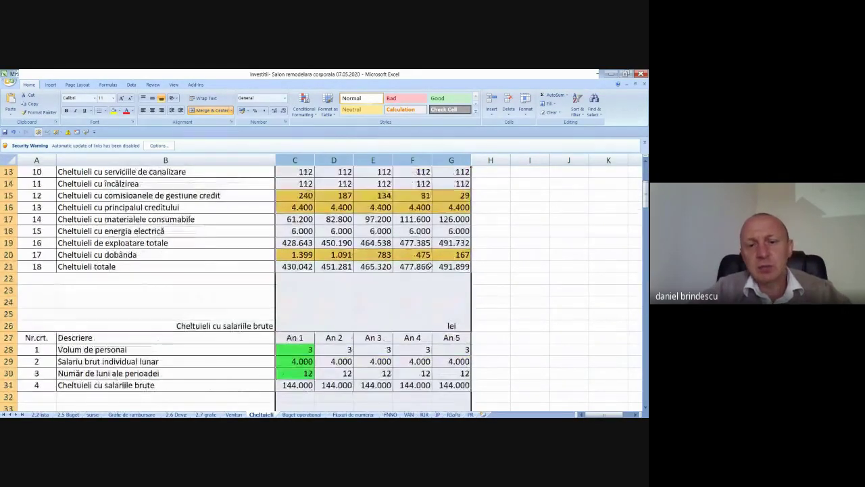
pyautogui.click(527, 233)
pyautogui.scroll(4, 516, 241)
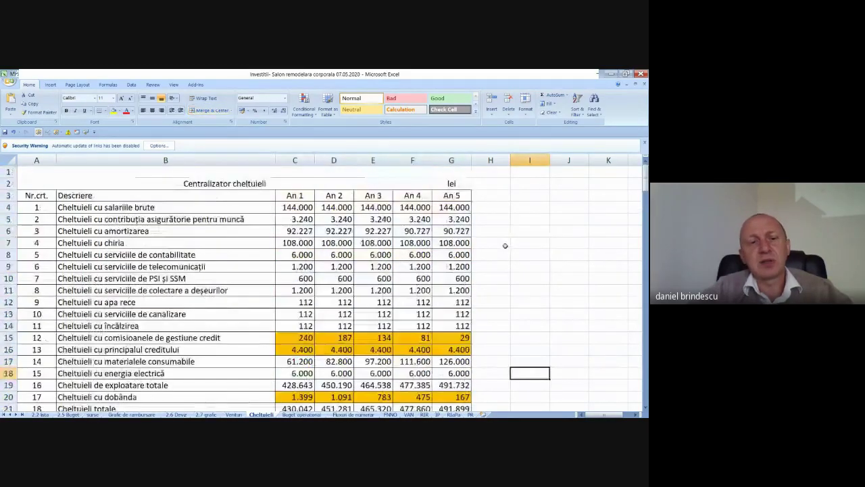
# Compare the Cheltuieli cu salariile brute detail table with its matching row in the expense summary.
pyautogui.scroll(-5, 285, 259)
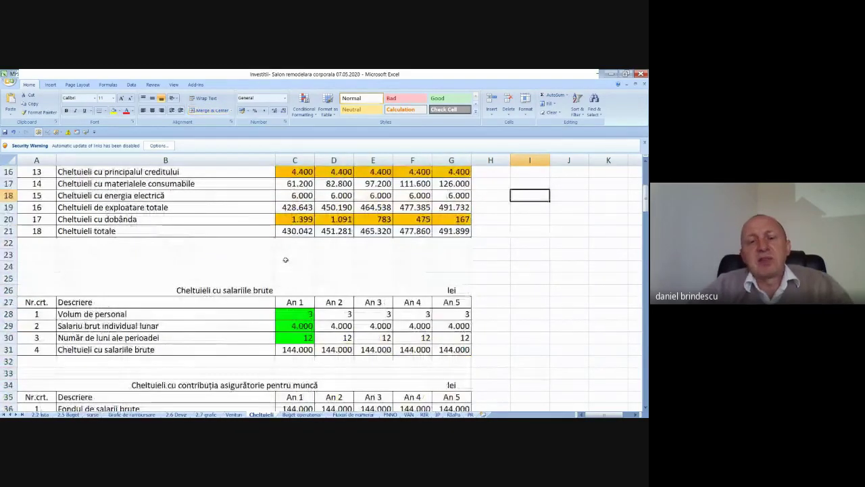
pyautogui.scroll(-3, 233, 285)
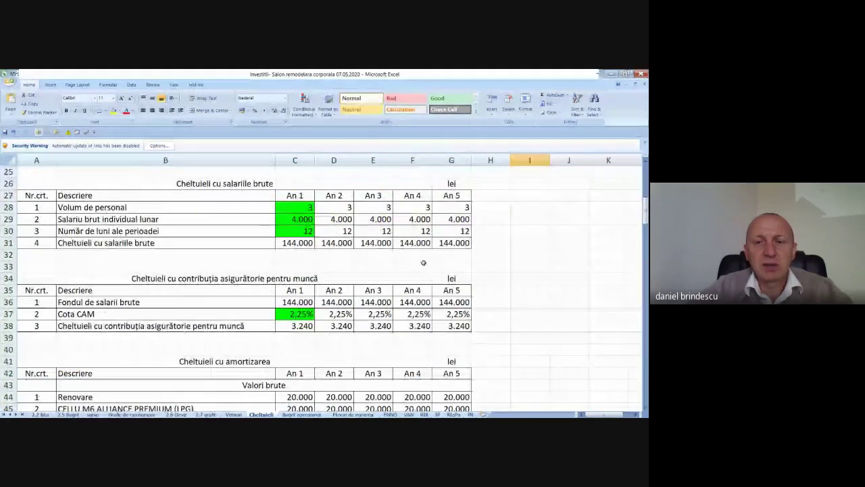
pyautogui.click(585, 241)
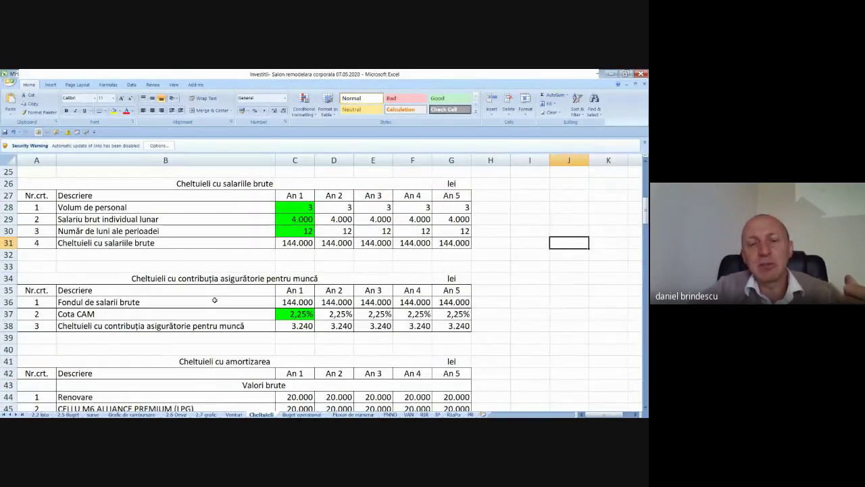
pyautogui.scroll(8, 212, 307)
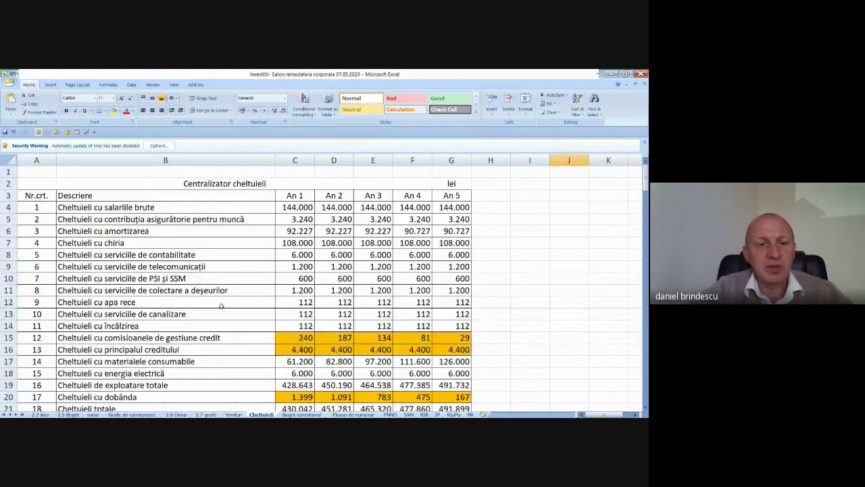
pyautogui.click(152, 207)
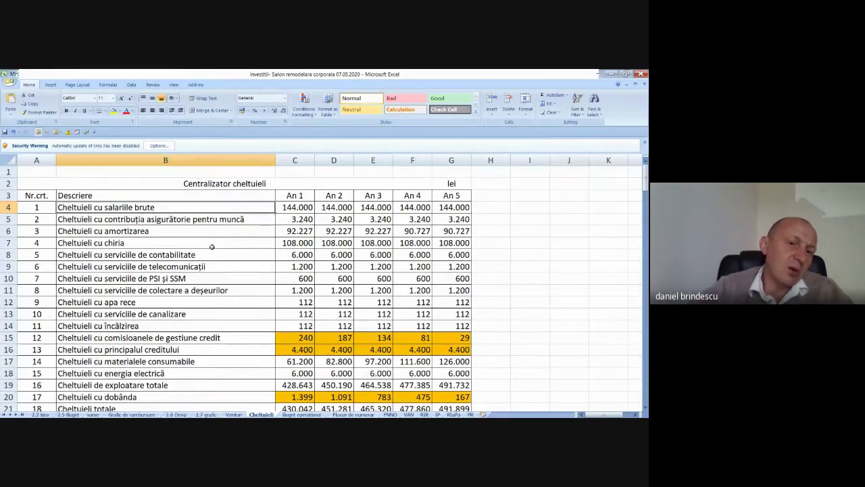
pyautogui.scroll(-8, 212, 247)
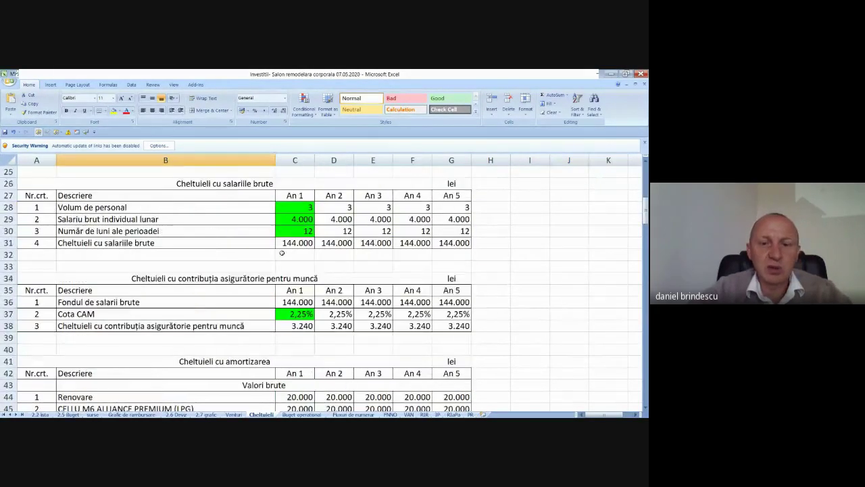
# Examine the gross salary inputs for staff count, monthly salary and number of months, and the An 1 formula in C31.
pyautogui.click(514, 268)
pyautogui.click(305, 231)
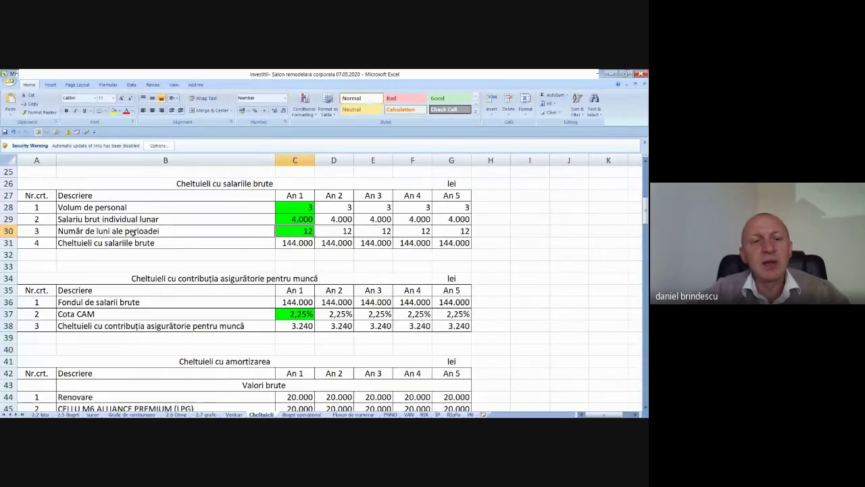
pyautogui.moveTo(8, 206); pyautogui.dragTo(9, 230)
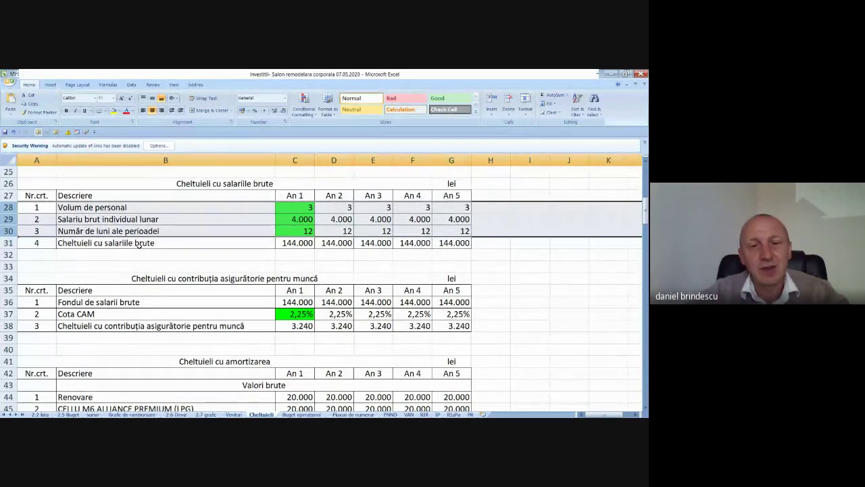
pyautogui.click(522, 220)
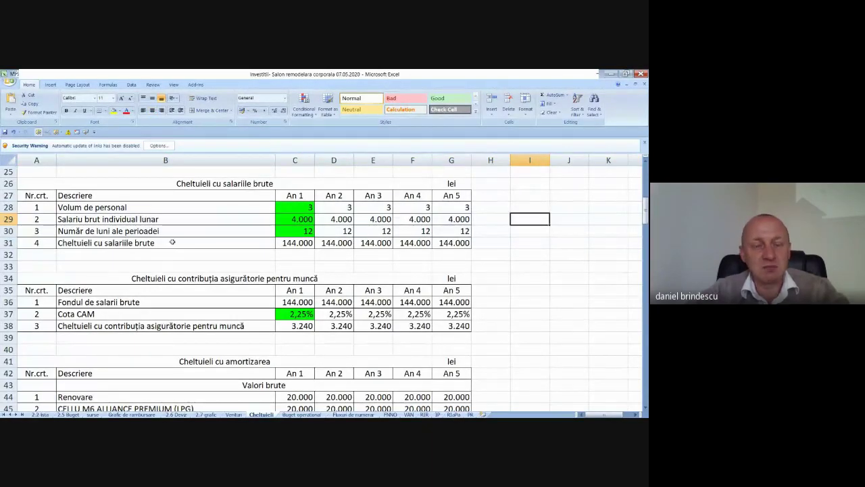
pyautogui.moveTo(290, 207); pyautogui.dragTo(290, 231)
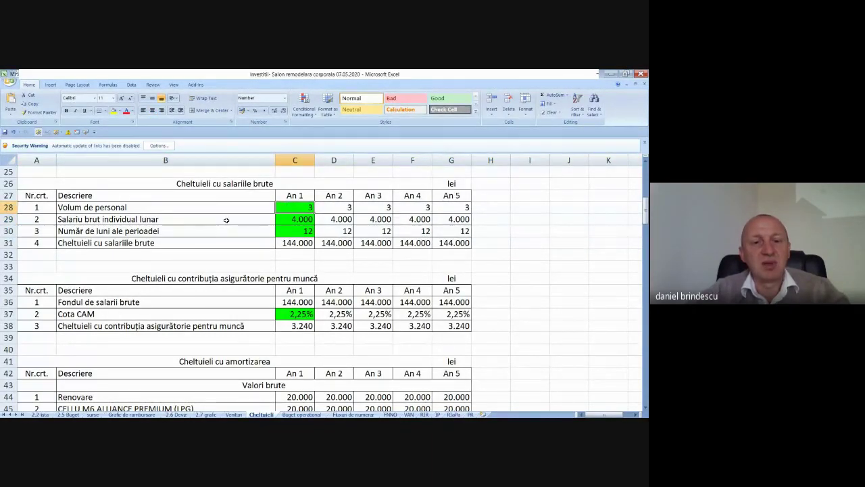
pyautogui.click(302, 219)
pyautogui.click(297, 230)
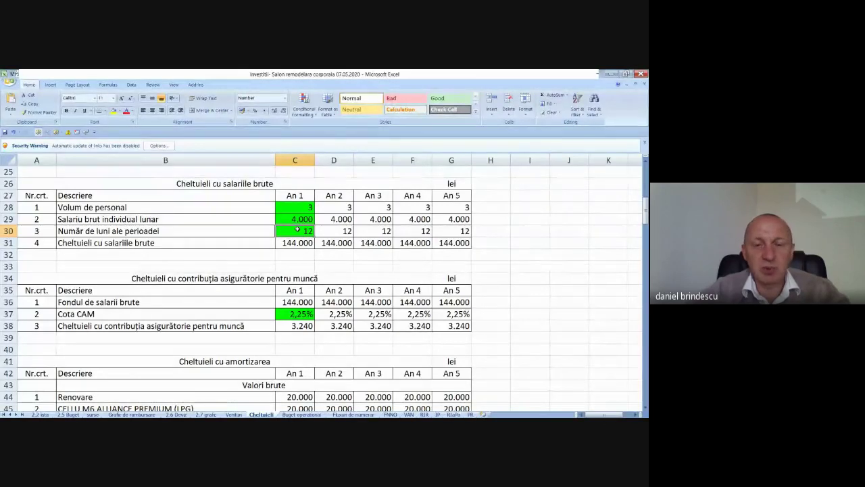
pyautogui.doubleClick(295, 242)
pyautogui.press('Return')
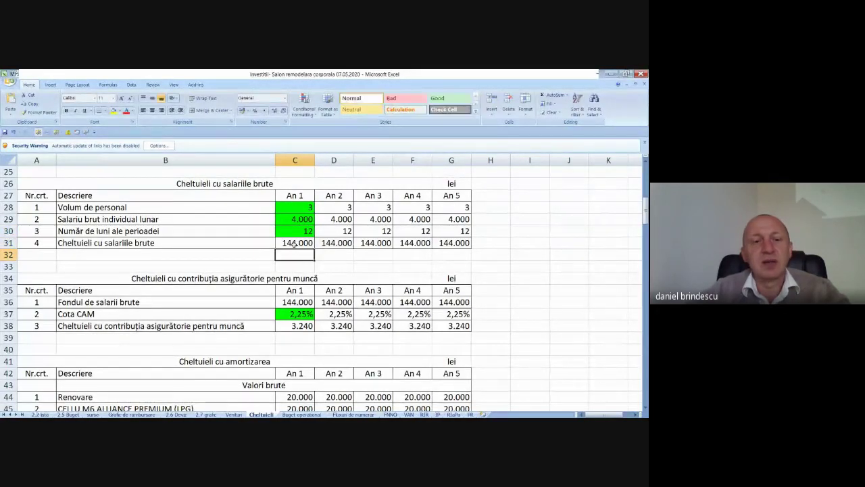
pyautogui.moveTo(195, 208); pyautogui.dragTo(194, 244)
# Check the gross salary fund and Cota CAM rate in the work insurance contribution table, and bring up the Cheltuieli cu amortizarea table.
pyautogui.scroll(-1, 194, 244)
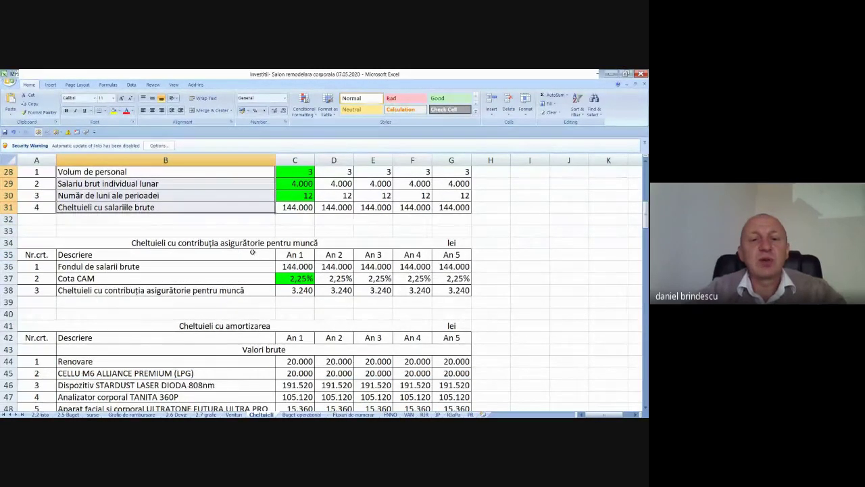
pyautogui.click(166, 266)
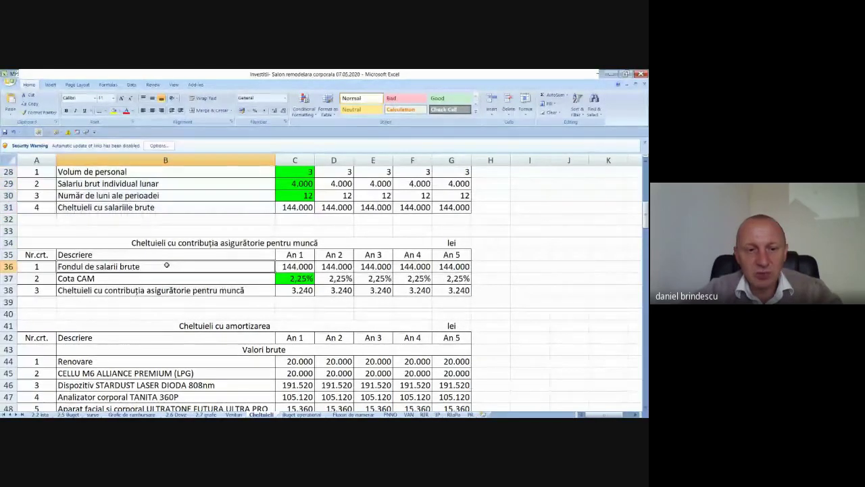
pyautogui.click(292, 278)
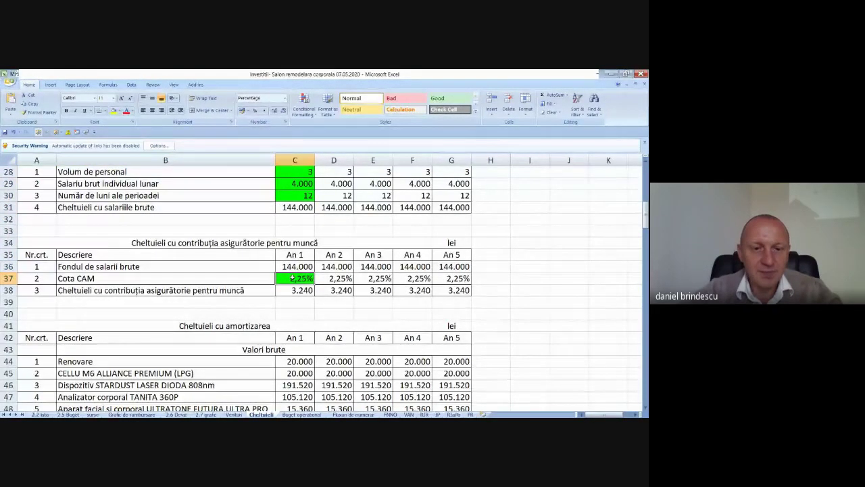
pyautogui.scroll(-2, 290, 277)
pyautogui.scroll(-1, 291, 278)
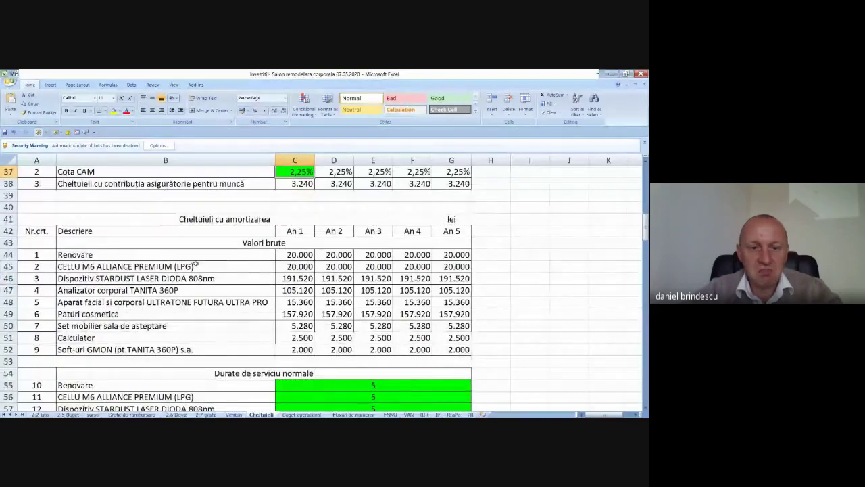
# Highlight the assets' An 1 gross values and their normal service lives in the Cheltuieli cu amortizarea table.
pyautogui.moveTo(290, 254); pyautogui.dragTo(293, 337)
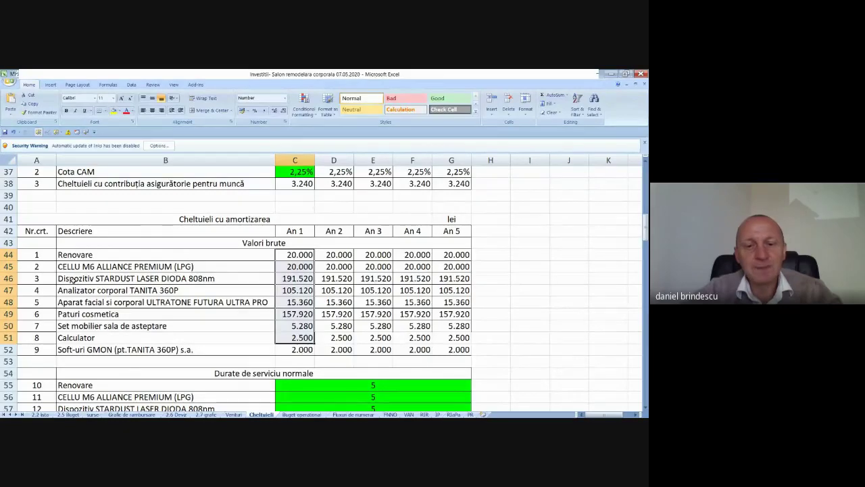
pyautogui.scroll(-4, 275, 227)
pyautogui.moveTo(284, 243); pyautogui.dragTo(336, 325)
pyautogui.scroll(-5, 220, 249)
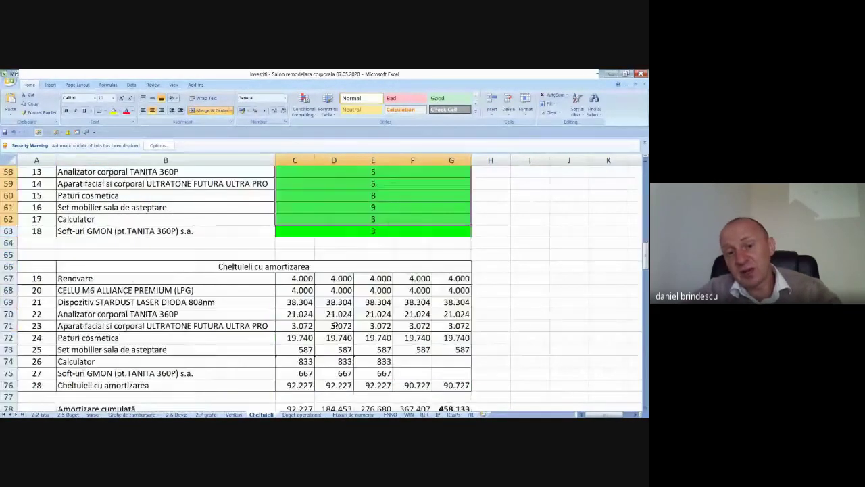
# Check the An 1 depreciation amounts for the individual assets and the Cheltuieli cu amortizarea total.
pyautogui.click(284, 243)
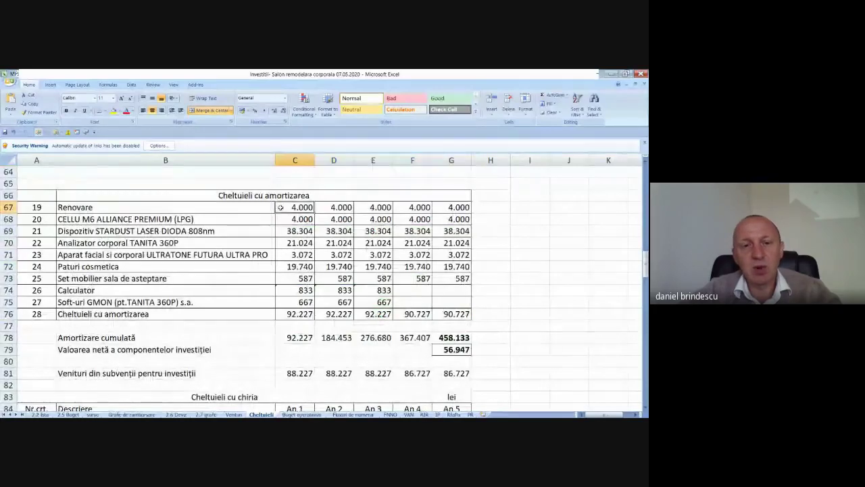
pyautogui.click(285, 255)
pyautogui.click(292, 314)
# Examine the rented area, unit tariff, number of months and An 1 total in the Cheltuieli cu chiria table.
pyautogui.scroll(-5, 293, 314)
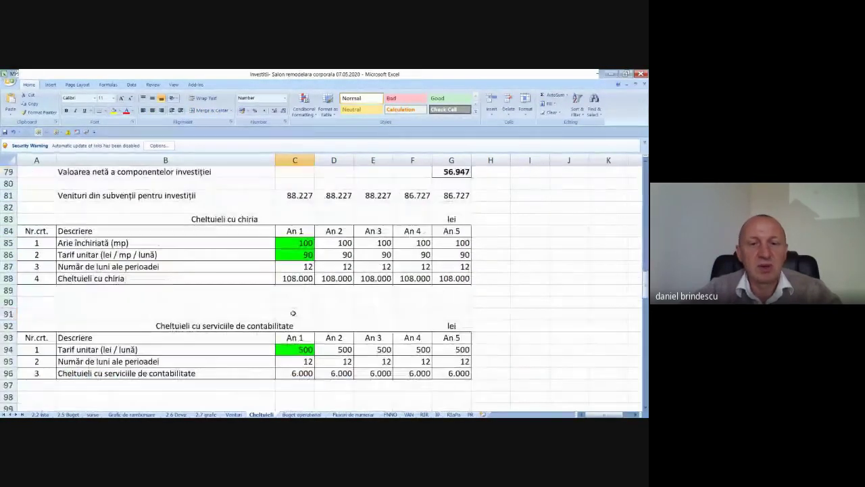
pyautogui.click(301, 243)
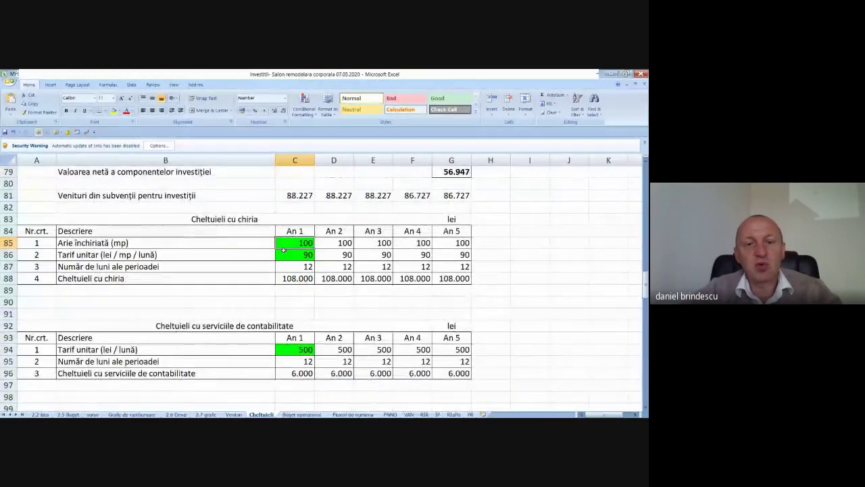
pyautogui.click(204, 254)
pyautogui.click(300, 256)
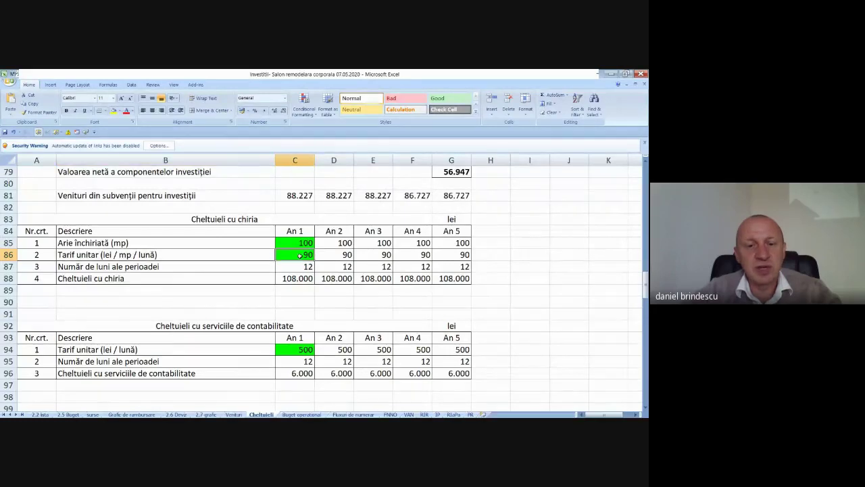
pyautogui.click(292, 266)
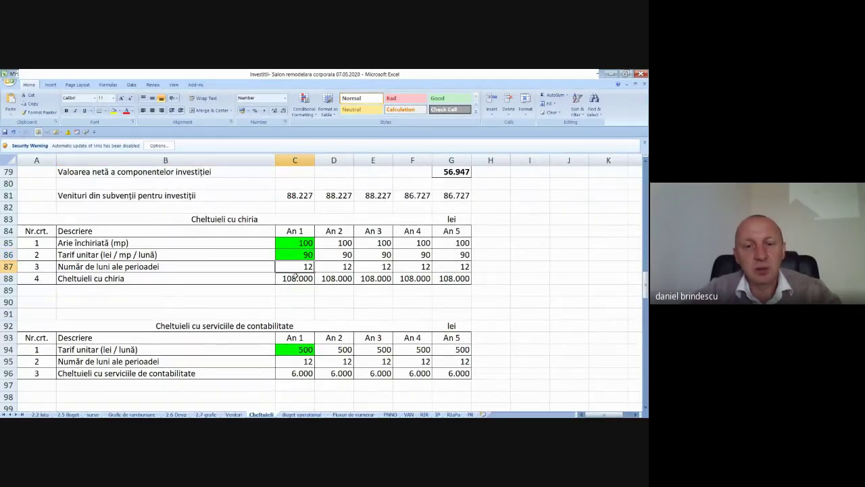
pyautogui.click(295, 278)
# Review the monthly tariff, number of months and annual cost rows in the Cheltuieli cu serviciile de contabilitate table.
pyautogui.scroll(-3, 297, 275)
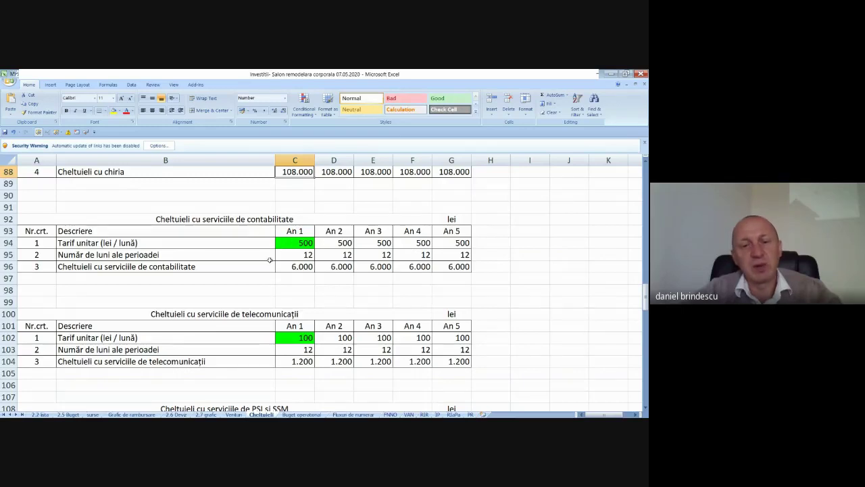
pyautogui.click(294, 254)
pyautogui.click(294, 266)
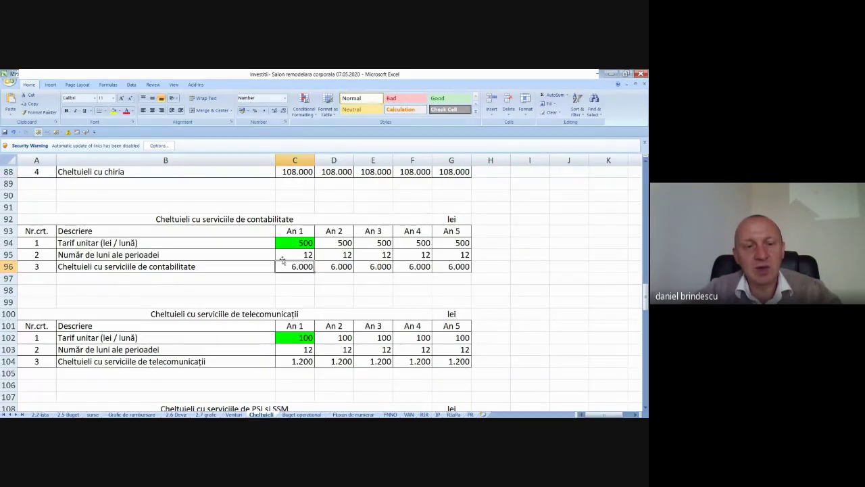
pyautogui.click(8, 267)
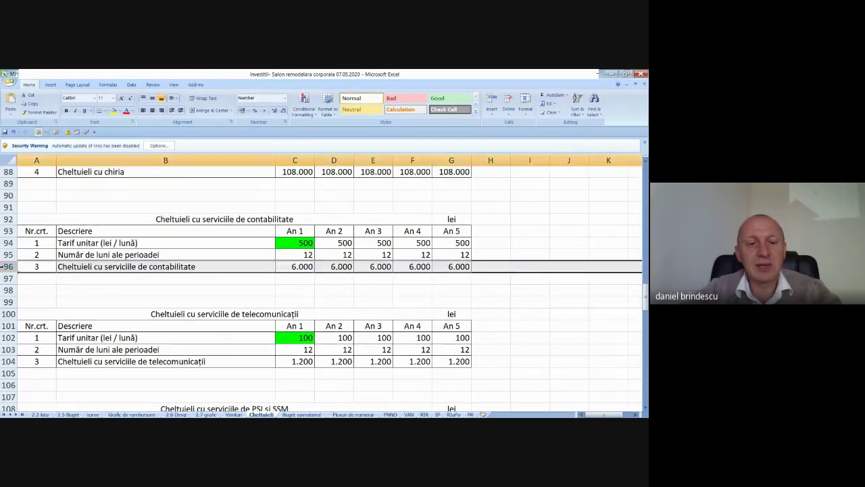
pyautogui.click(297, 267)
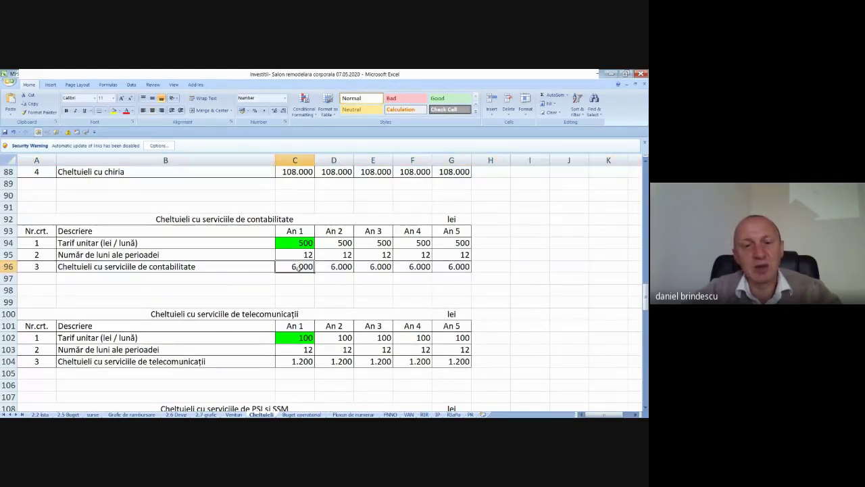
pyautogui.click(9, 255)
pyautogui.click(9, 243)
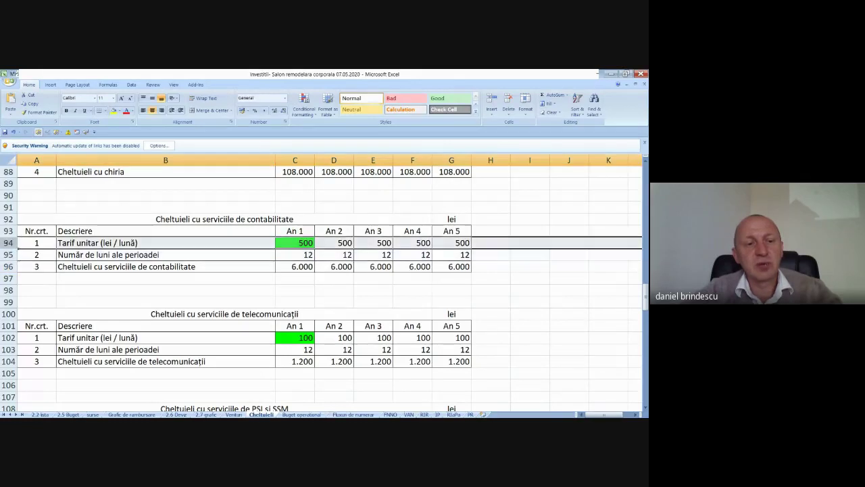
# Check the An 1 monthly tariff and number of months in the Cheltuieli cu serviciile de telecomunicații table.
pyautogui.scroll(-3, 113, 254)
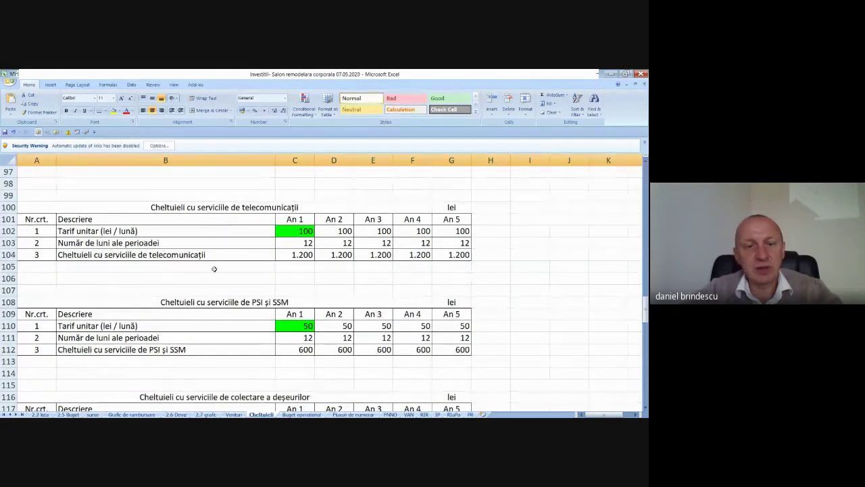
pyautogui.click(293, 234)
pyautogui.click(292, 243)
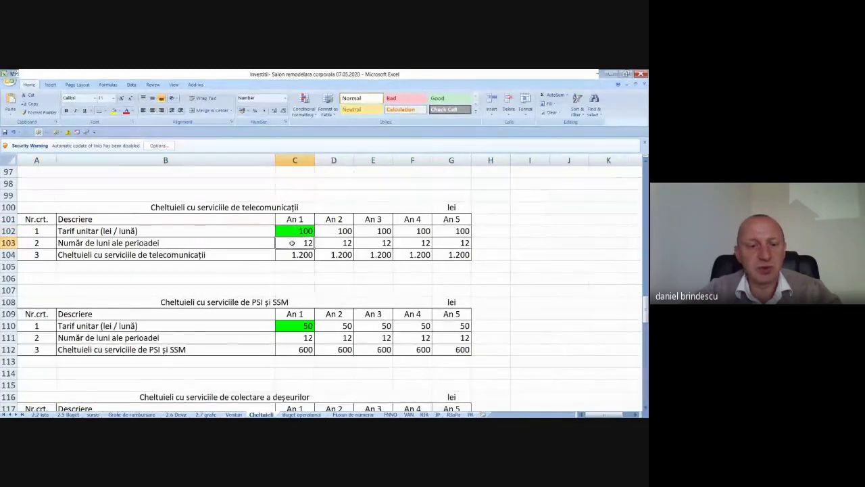
# Check the An 1 monthly tariff and number of months in the Cheltuieli cu serviciile de PSI și SSM table.
pyautogui.scroll(-3, 292, 242)
pyautogui.press('Down')
pyautogui.press('Down')
pyautogui.press('Down')
pyautogui.press('Down')
pyautogui.press('Down')
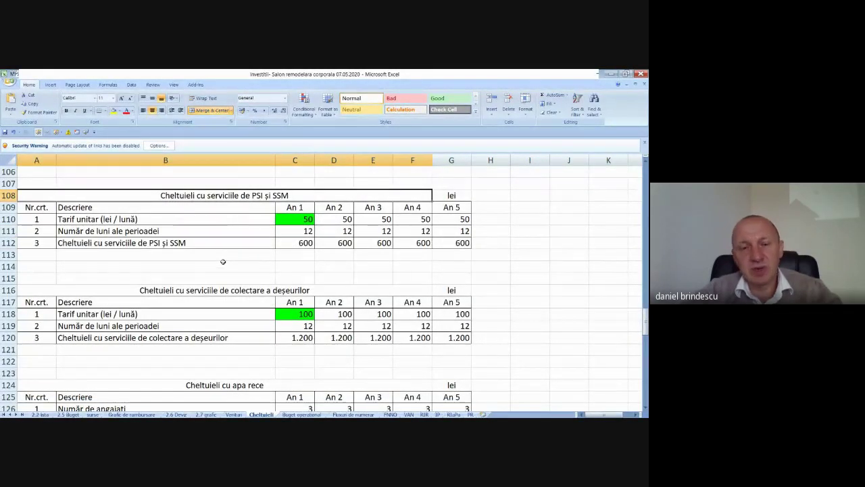
pyautogui.click(288, 219)
pyautogui.click(288, 230)
# Check the title and An 1 monthly tariff of the waste collection expense table.
pyautogui.scroll(-2, 280, 240)
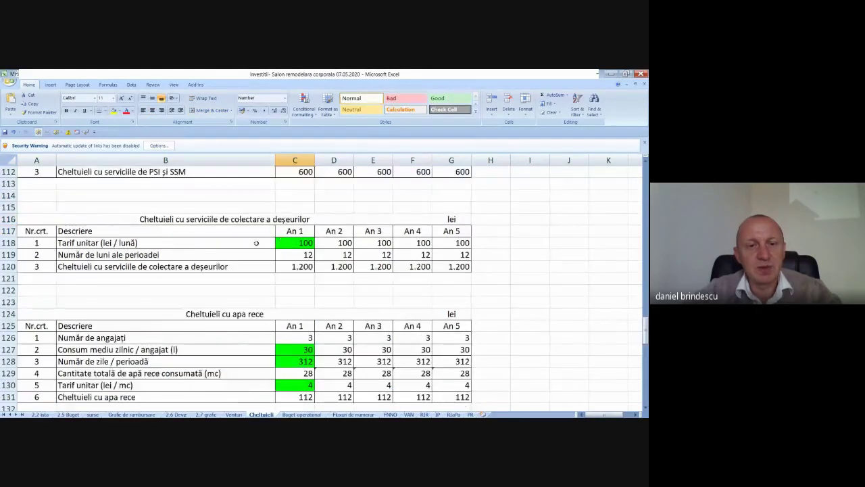
pyautogui.click(204, 220)
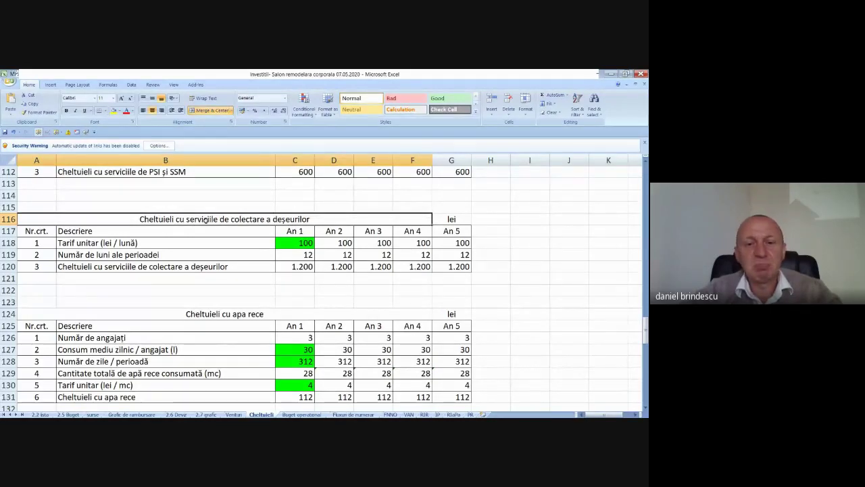
pyautogui.click(290, 241)
# Examine the Cheltuieli cu apa rece inputs for An 1, including the working days formula in C128 and the total in C131.
pyautogui.scroll(-3, 262, 251)
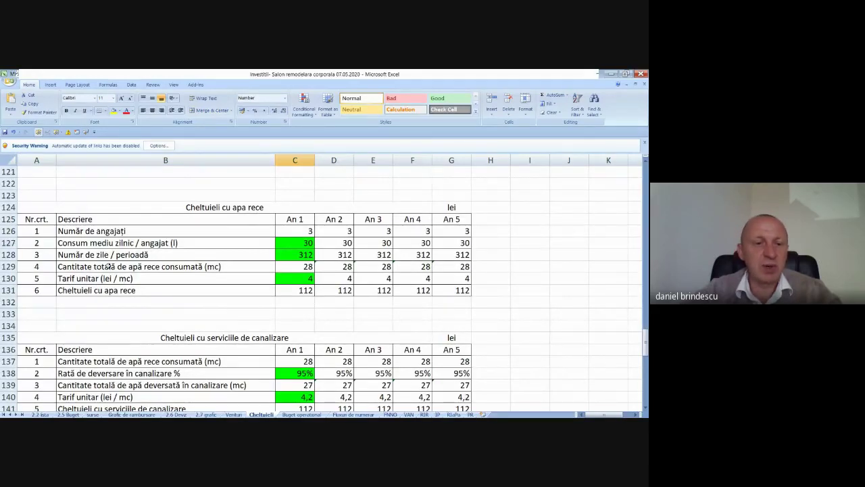
pyautogui.click(296, 241)
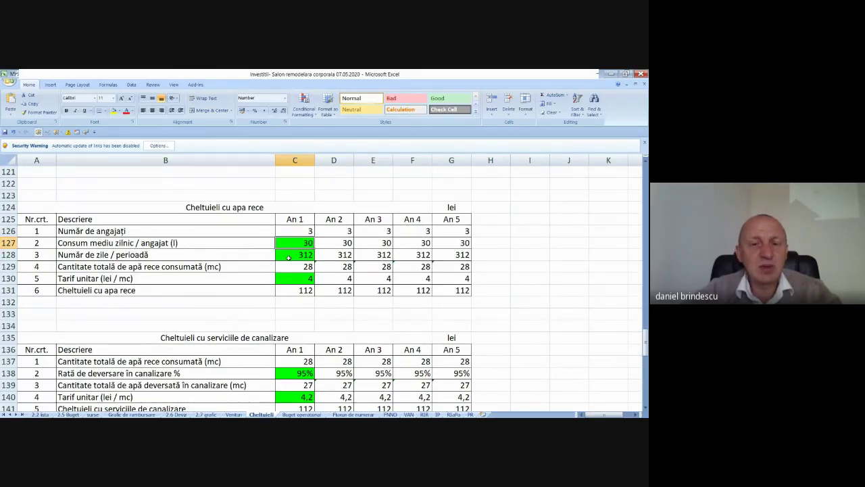
pyautogui.click(289, 230)
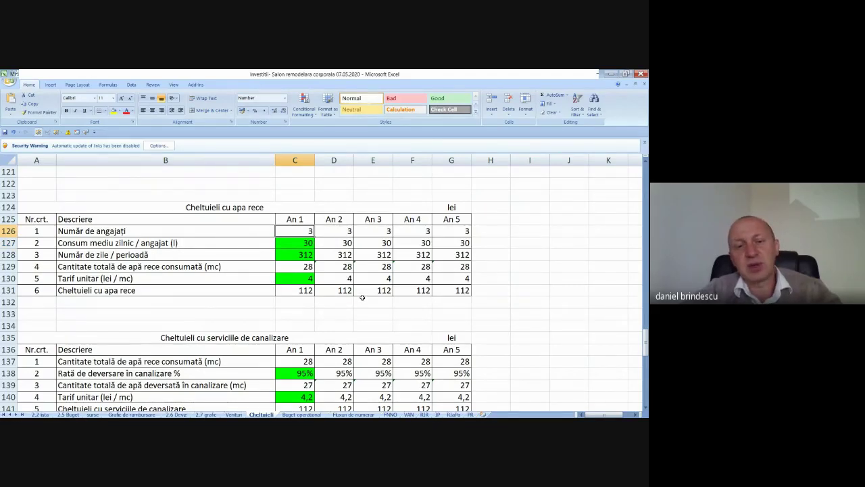
pyautogui.doubleClick(292, 256)
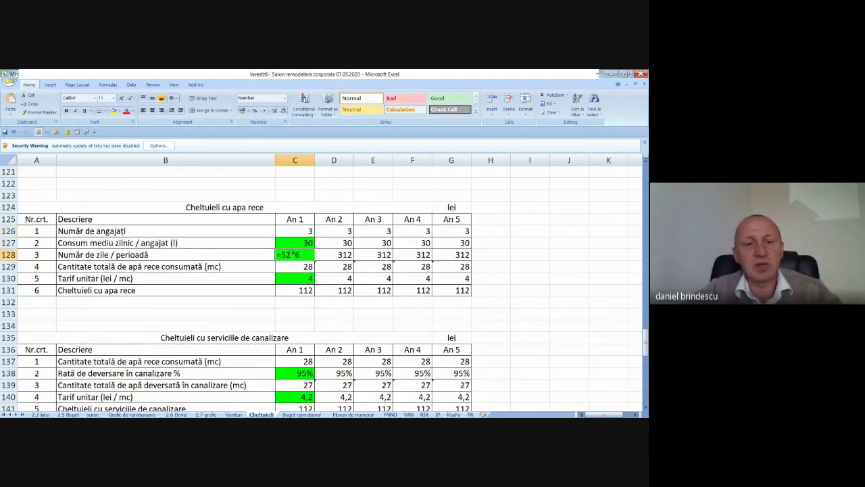
pyautogui.press('Escape')
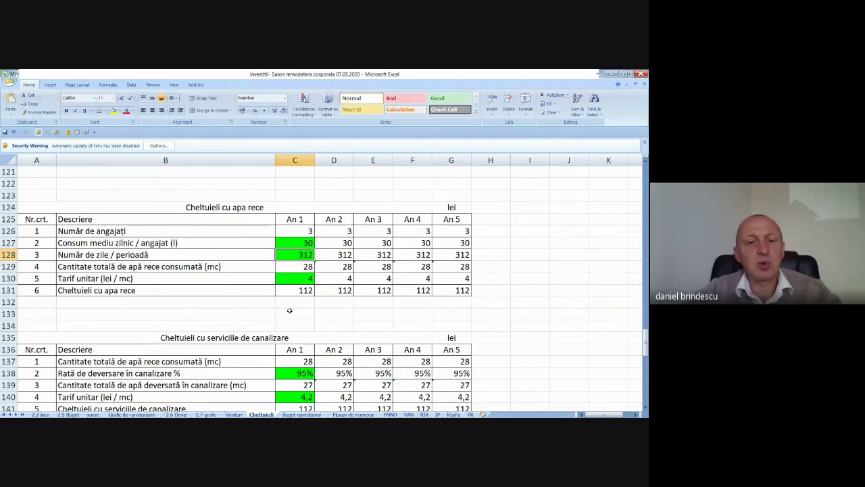
pyautogui.click(298, 278)
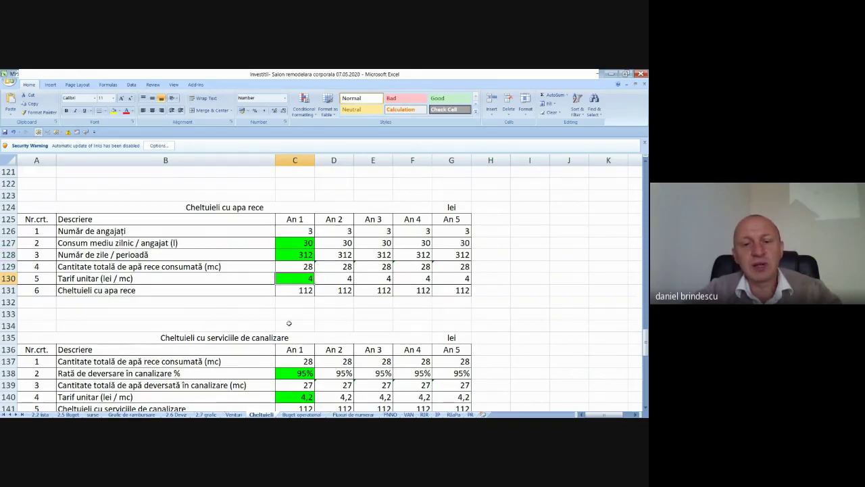
pyautogui.click(298, 290)
pyautogui.doubleClick(298, 290)
pyautogui.press('Return')
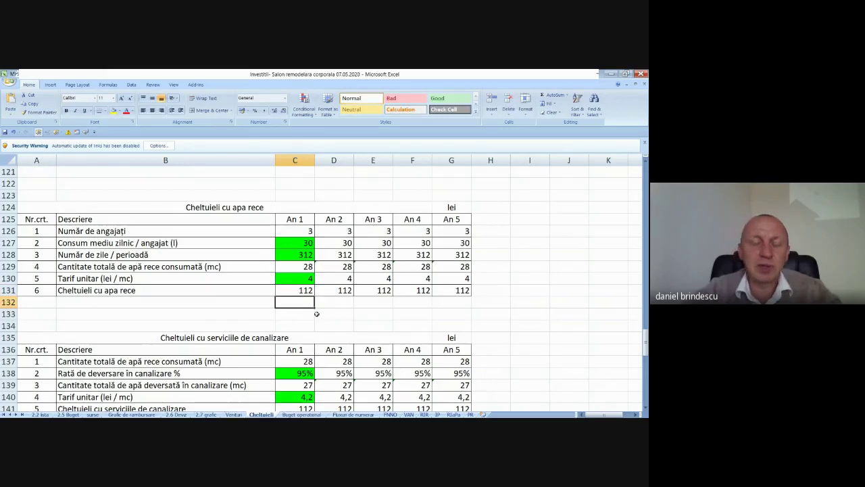
# Check the An 1 sewer discharge rate in the canalizare table and the heating months and average monthly cost in the Cheltuieli cu încălzirea table.
pyautogui.scroll(-2, 317, 304)
pyautogui.scroll(-1, 318, 297)
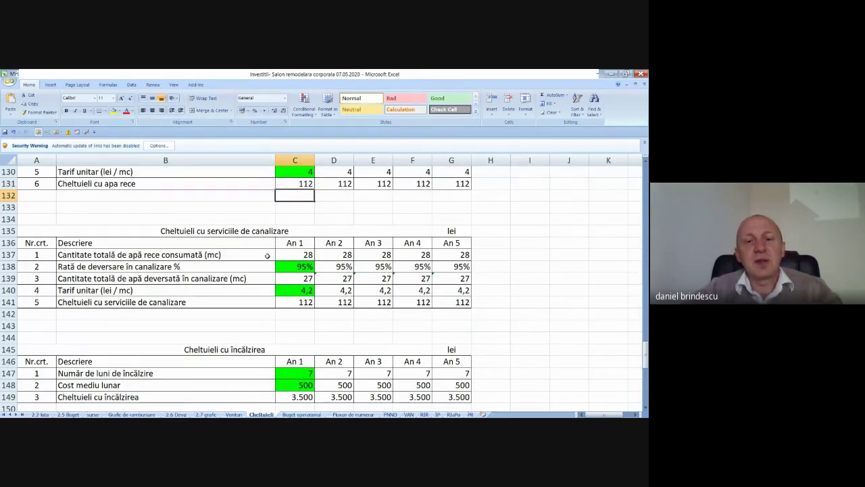
pyautogui.click(289, 266)
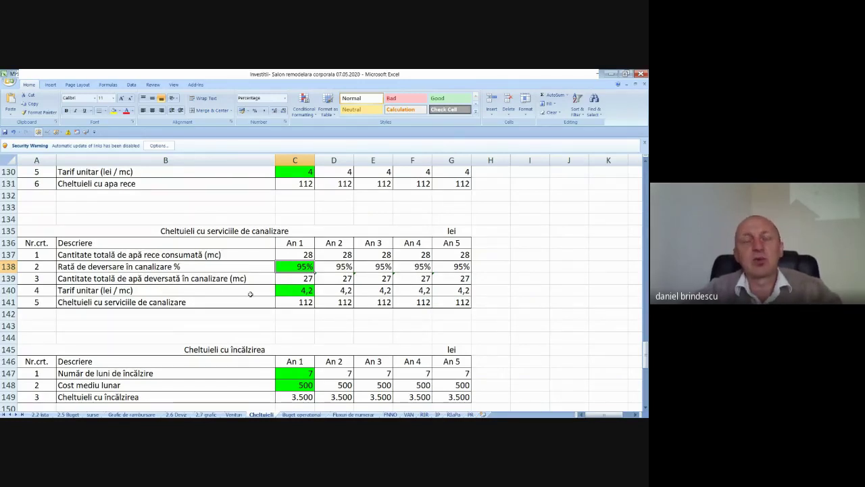
pyautogui.scroll(-3, 282, 313)
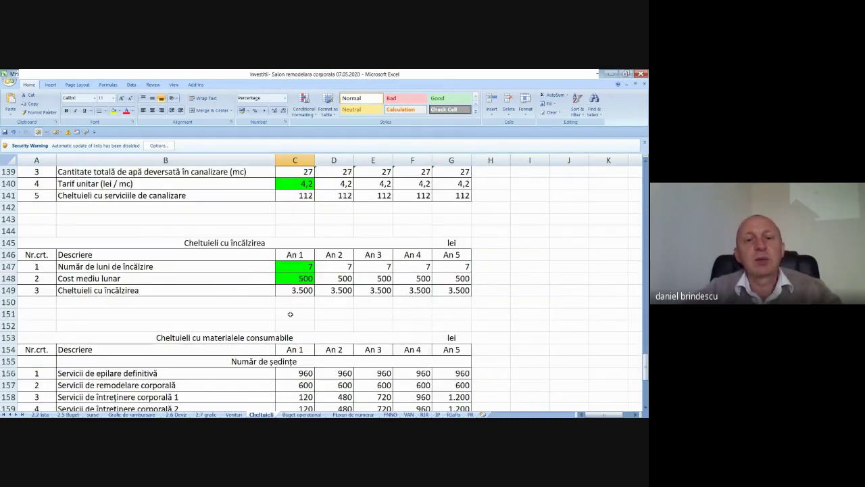
pyautogui.click(291, 265)
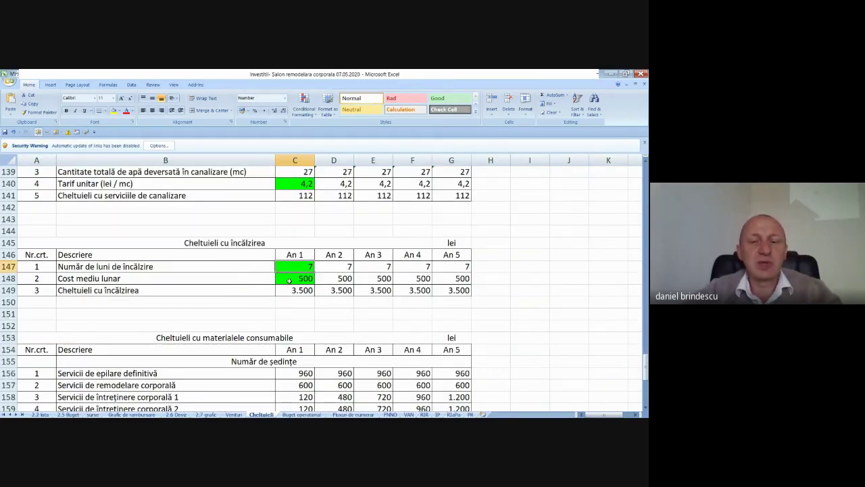
pyautogui.click(291, 280)
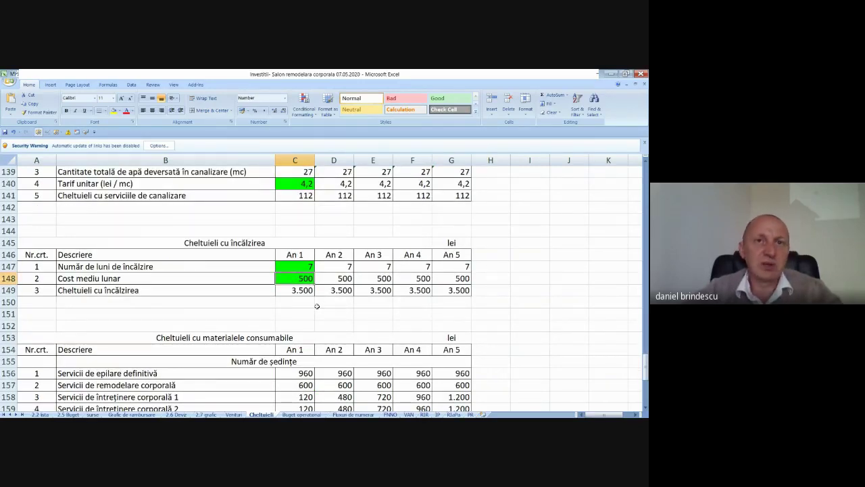
# Inspect the An 1 session count formula and material cost per session for epilare definitivă in the Cheltuieli cu materialele consumabile table.
pyautogui.scroll(-5, 316, 306)
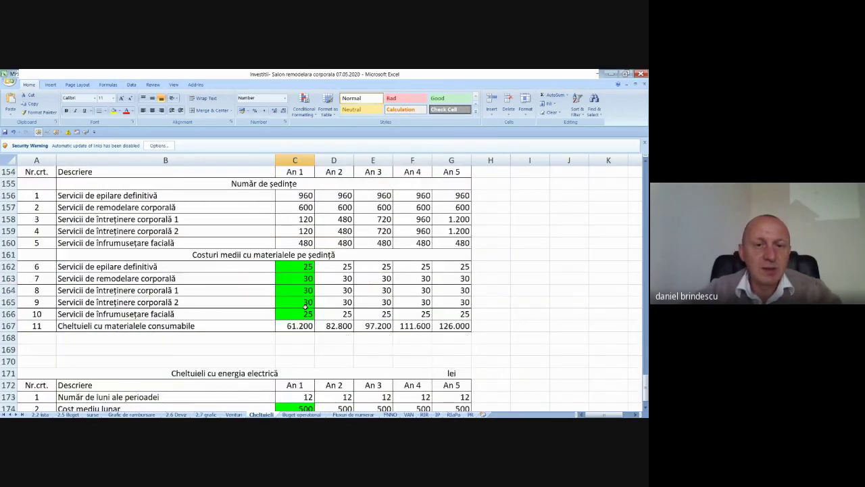
pyautogui.scroll(2, 303, 304)
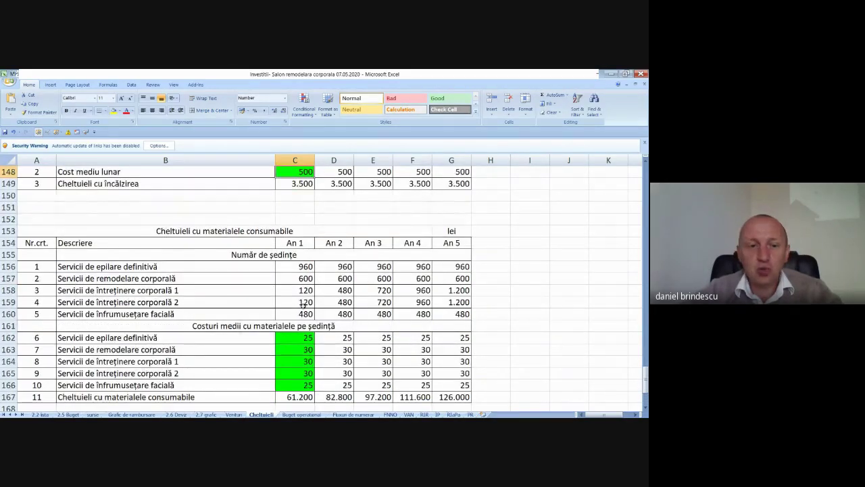
pyautogui.scroll(-1, 303, 305)
pyautogui.click(298, 231)
pyautogui.doubleClick(299, 233)
pyautogui.press('Escape')
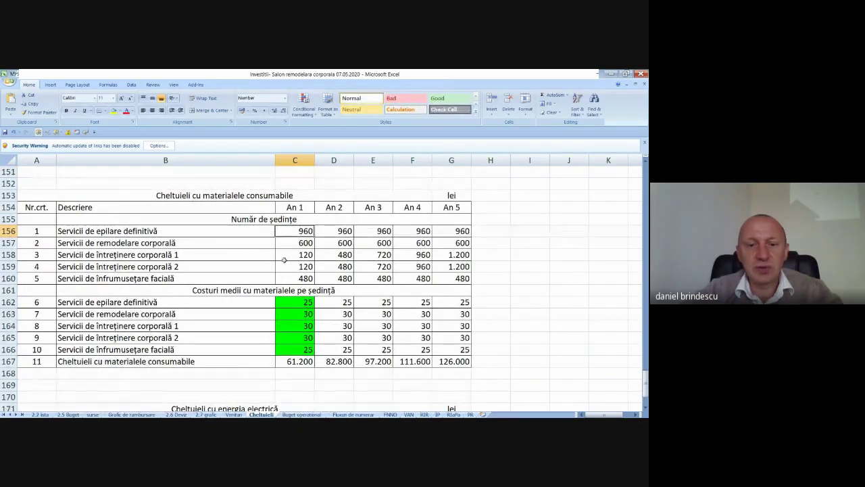
pyautogui.click(295, 303)
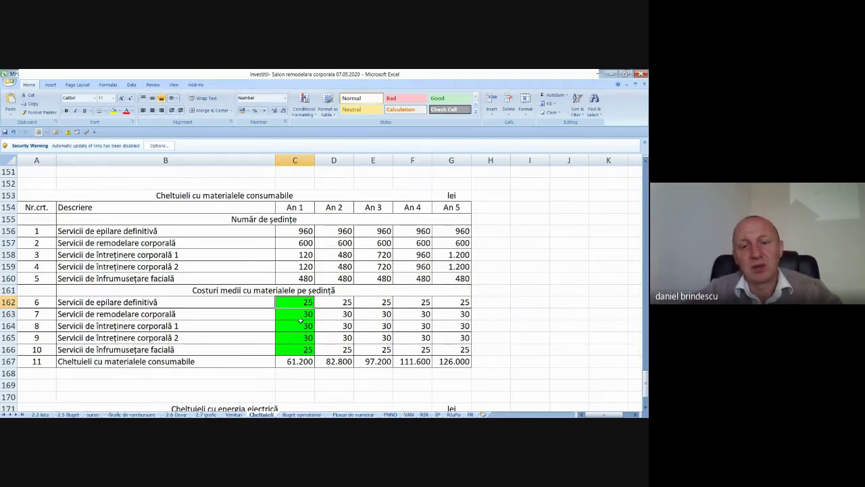
# Bring up the Cheltuieli cu energia electrică table at the end of the expense sheet for review.
pyautogui.scroll(-2, 307, 326)
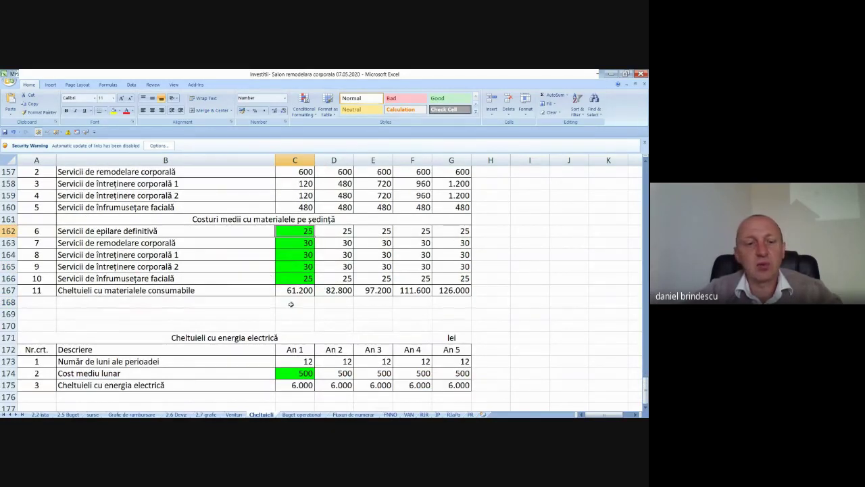
pyautogui.click(530, 314)
pyautogui.scroll(-2, 384, 327)
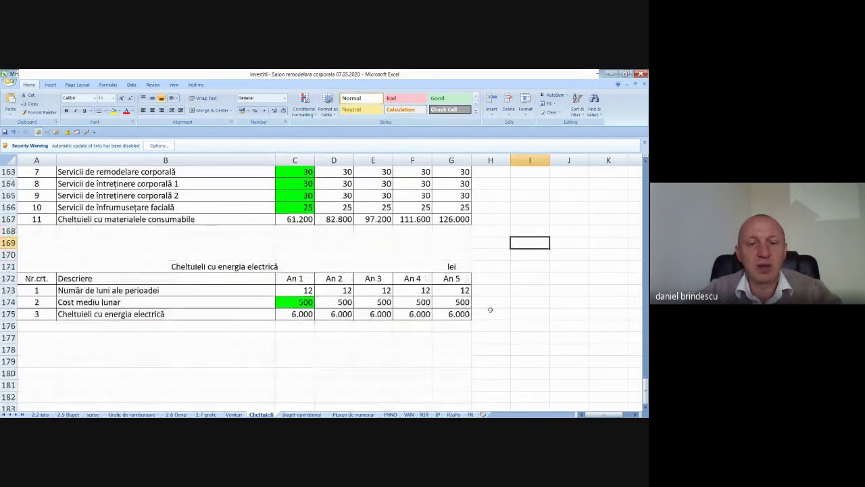
# Check the An 1 number of months and average monthly cost in the Cheltuieli cu energia electrică table.
pyautogui.click(295, 290)
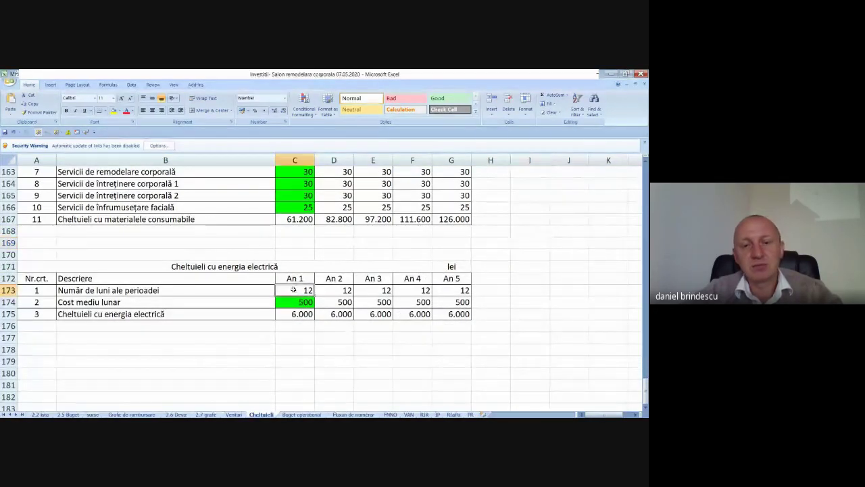
pyautogui.click(296, 302)
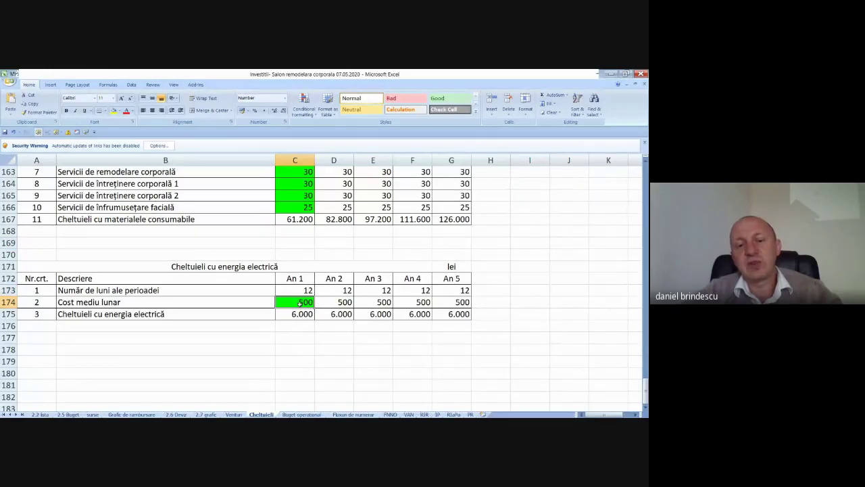
pyautogui.click(544, 305)
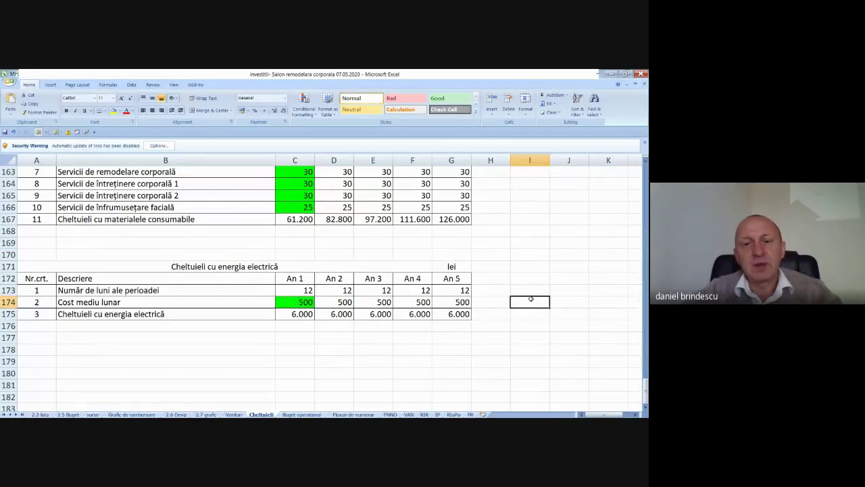
# Review the Centralizator cheltuieli summary on the Cheltuieli sheet alongside the Centralizator venituri summary on the Venituri sheet.
pyautogui.scroll(3, 531, 298)
pyautogui.moveTo(645, 387); pyautogui.dragTo(646, 163)
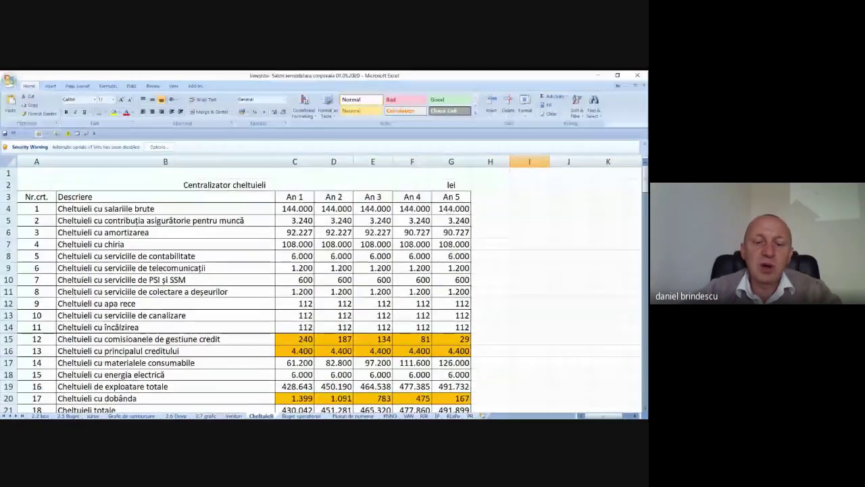
pyautogui.press('Left')
pyautogui.press('Left')
pyautogui.press('Left')
pyautogui.hotkey('ctrl', 'pageup')
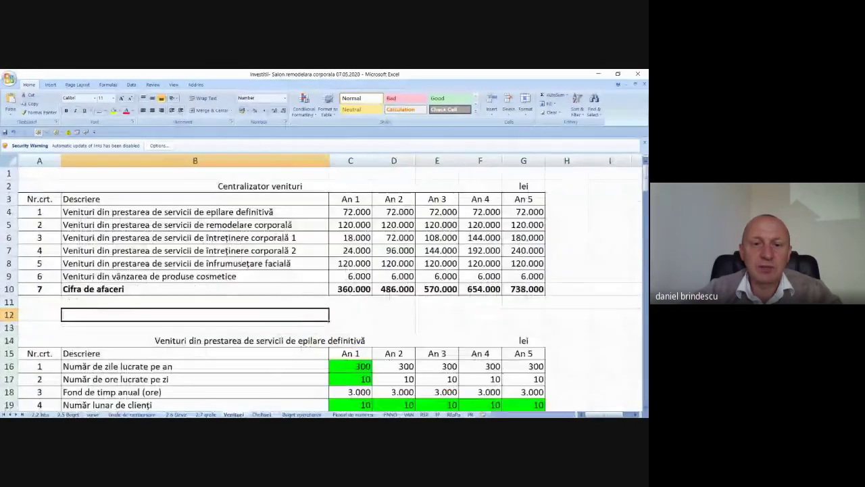
pyautogui.click(259, 414)
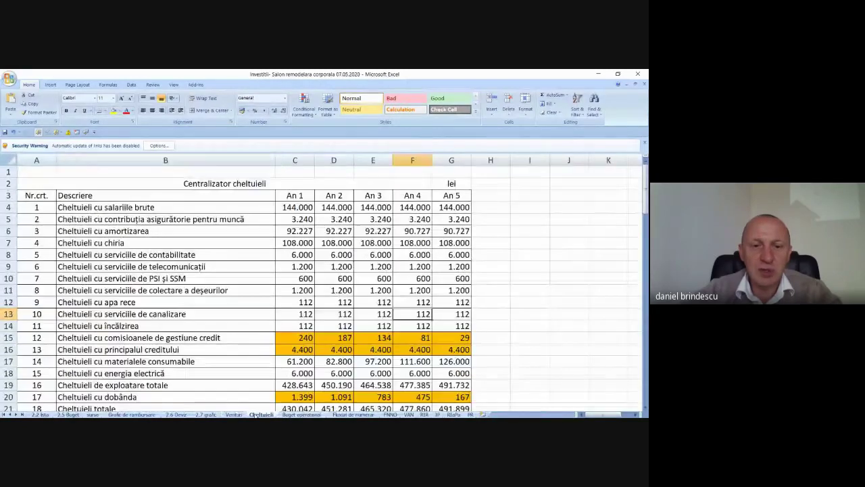
# Inspect the An 1 Rezultatul exploatării formula in C27 of the Buget operational sheet, plus the An 1 Rezultatul brut al exercițiului cell.
pyautogui.click(297, 415)
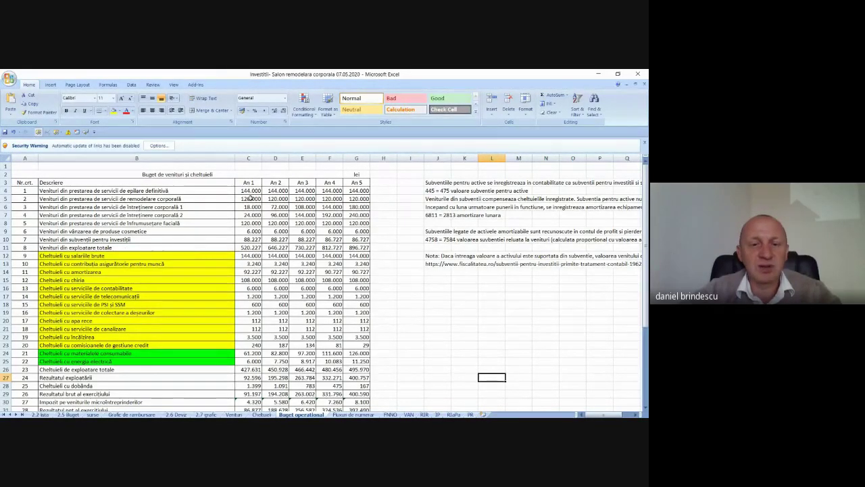
pyautogui.scroll(-2, 279, 287)
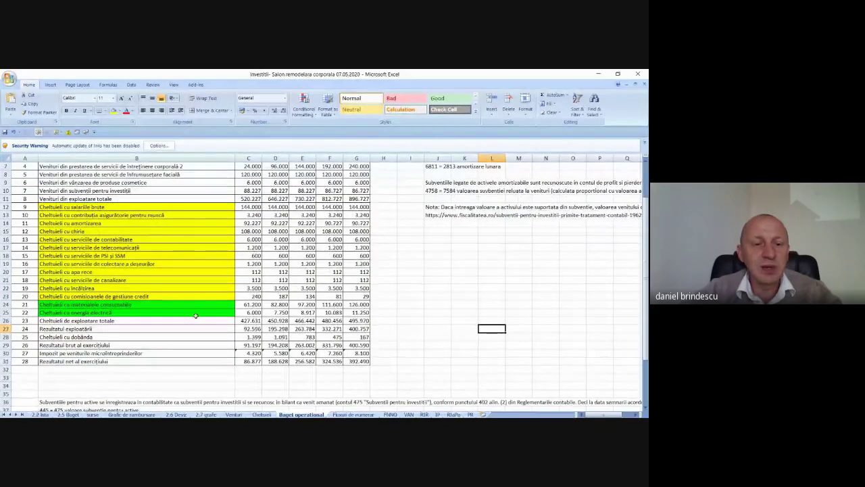
pyautogui.click(5, 329)
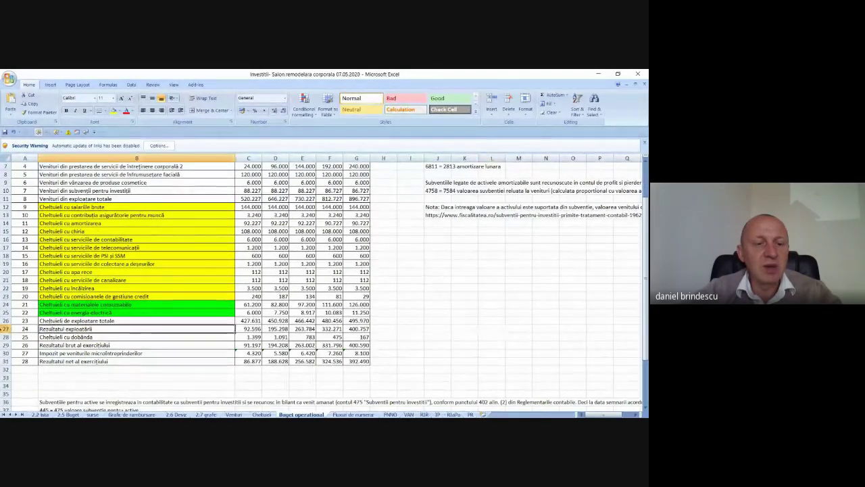
pyautogui.click(252, 328)
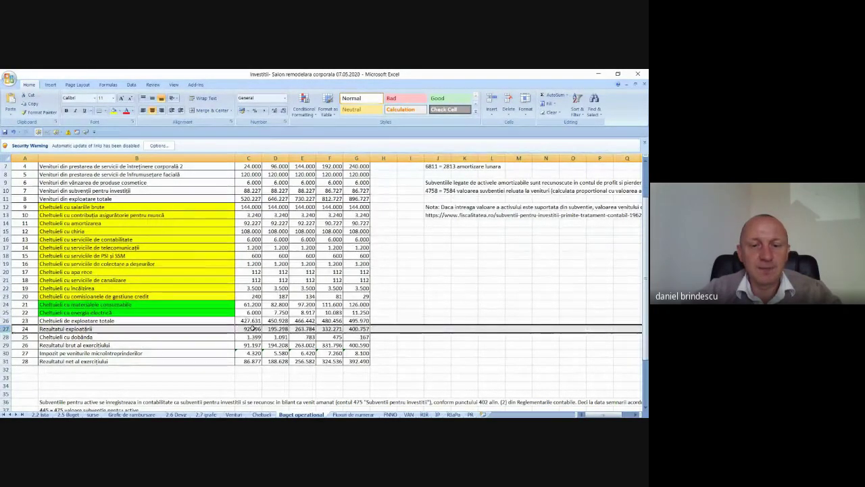
pyautogui.doubleClick(255, 329)
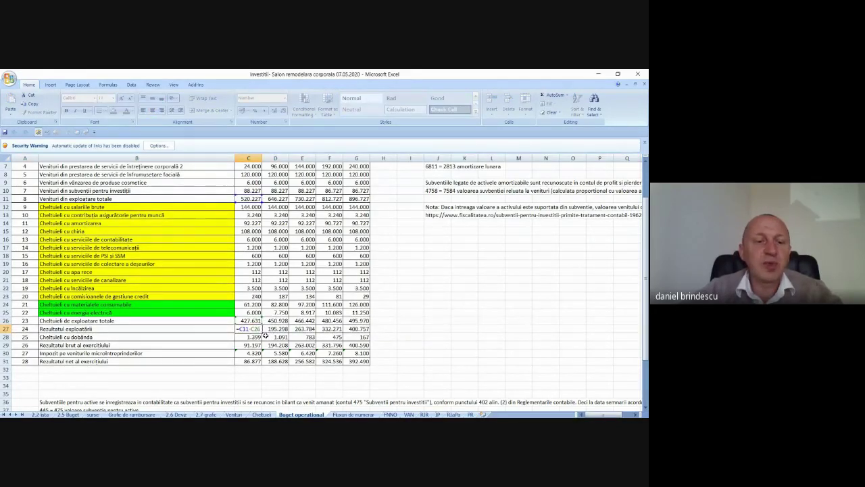
pyautogui.press('Escape')
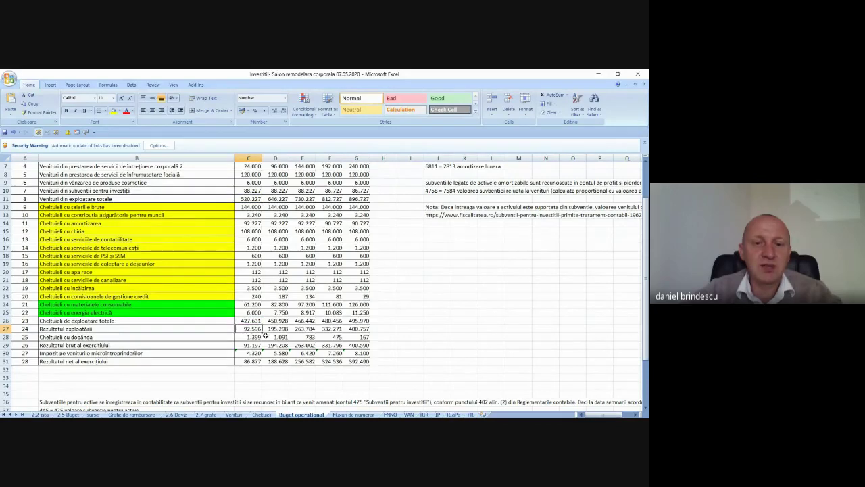
pyautogui.scroll(2, 265, 336)
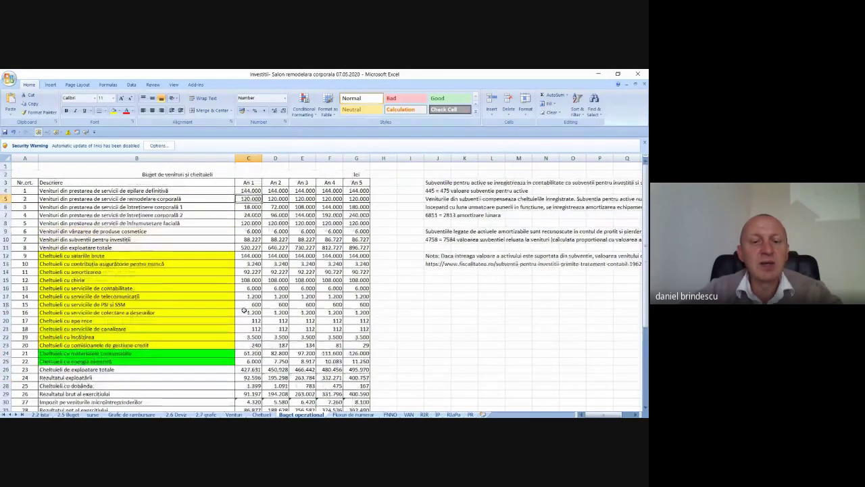
pyautogui.click(245, 393)
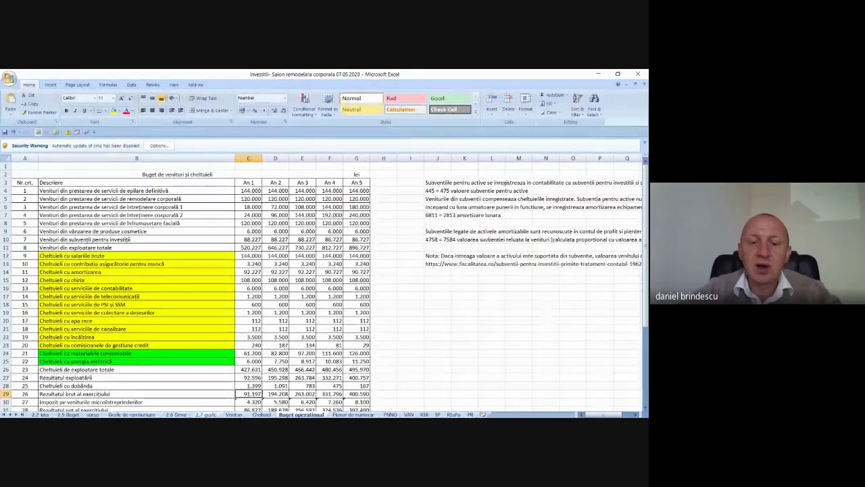
# Revisit the An 1 gross monthly salary and the Cota CAM rate in the salary and labour insurance tables of the Cheltuieli sheet.
pyautogui.click(262, 414)
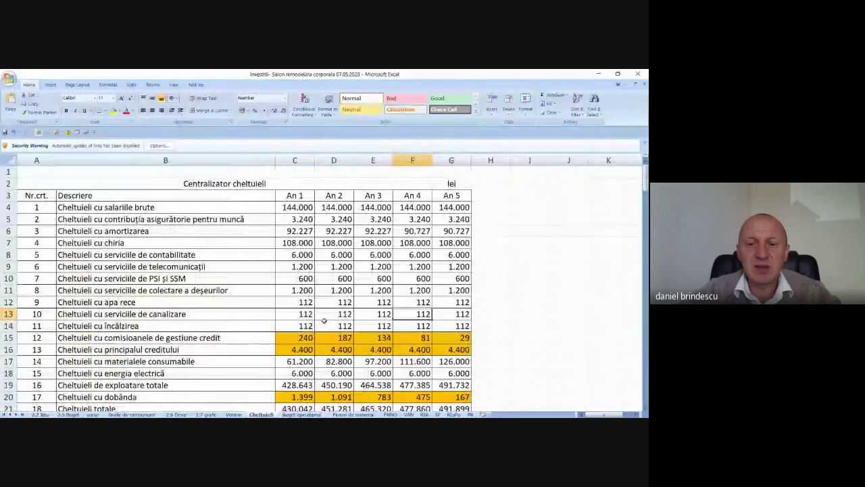
pyautogui.scroll(-5, 324, 320)
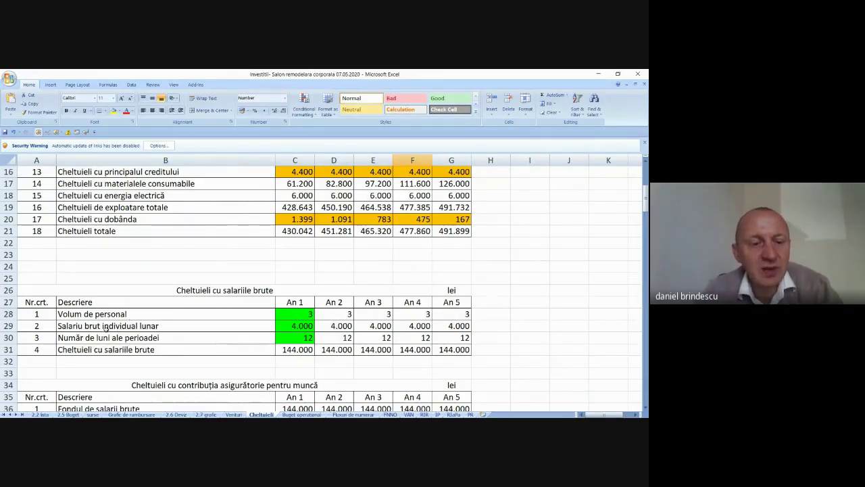
pyautogui.click(294, 326)
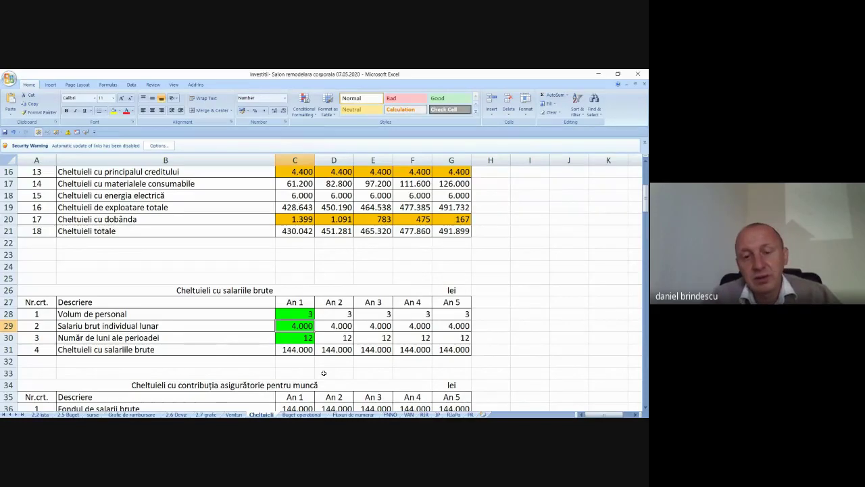
pyautogui.scroll(-4, 323, 373)
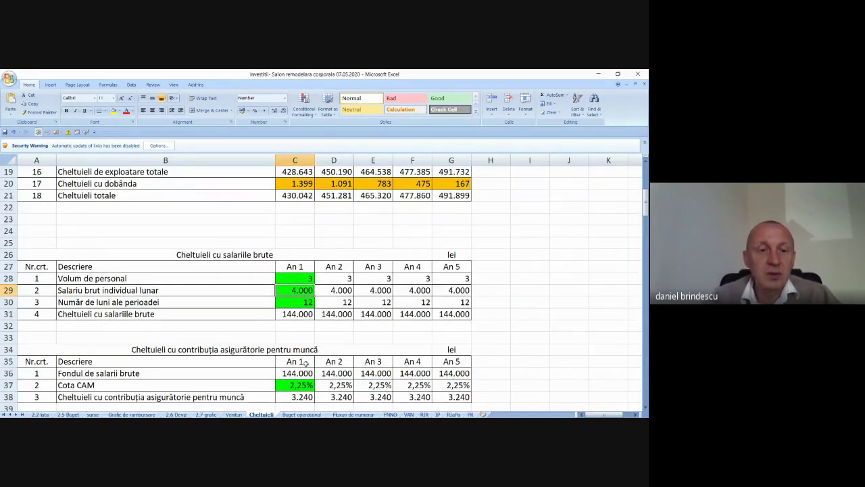
pyautogui.click(296, 281)
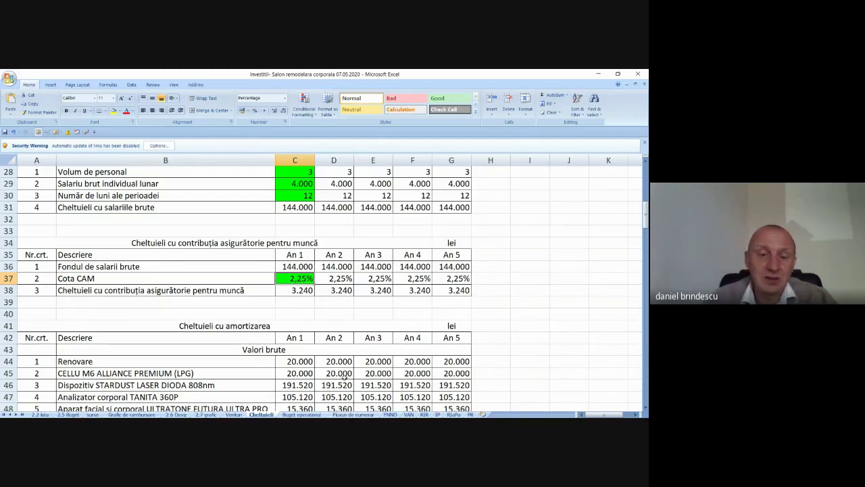
# Review the Cheltuieli tables from amortizare through materiale consumabile, ending on the An 1 average monthly electricity cost.
pyautogui.scroll(-1, 344, 375)
pyautogui.scroll(-5, 344, 375)
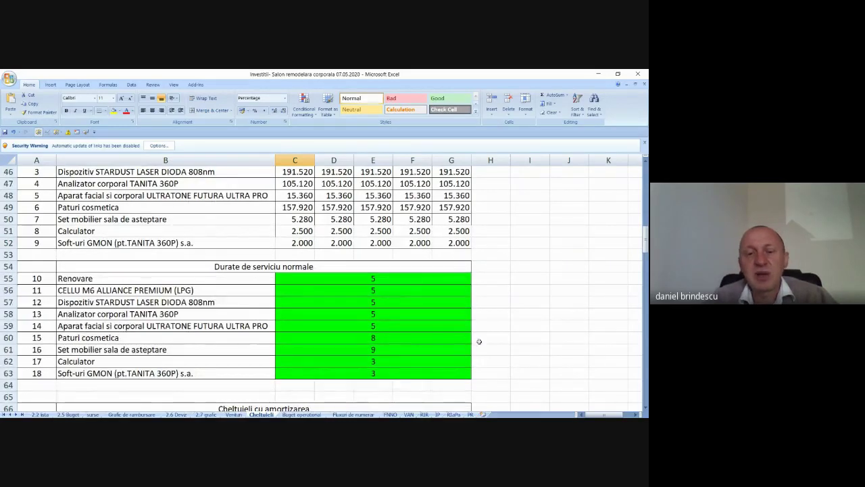
pyautogui.scroll(-12, 466, 338)
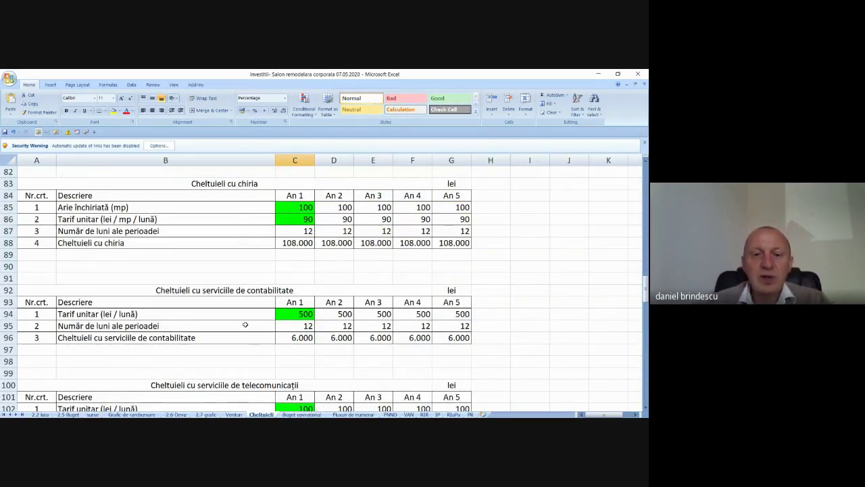
pyautogui.scroll(-9, 255, 301)
pyautogui.scroll(-14, 258, 298)
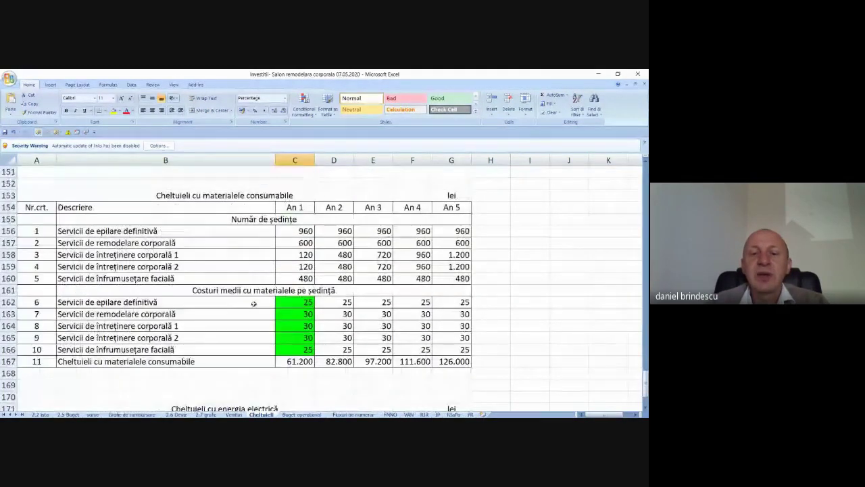
pyautogui.scroll(-2, 254, 303)
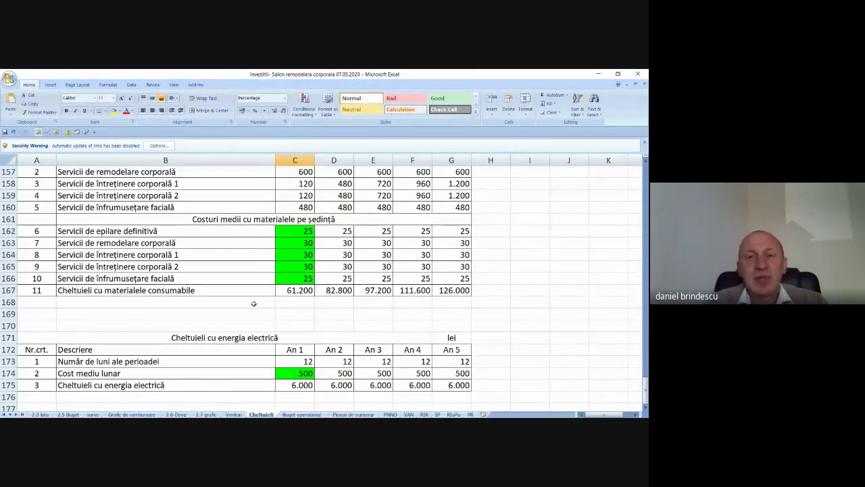
pyautogui.scroll(-1, 253, 304)
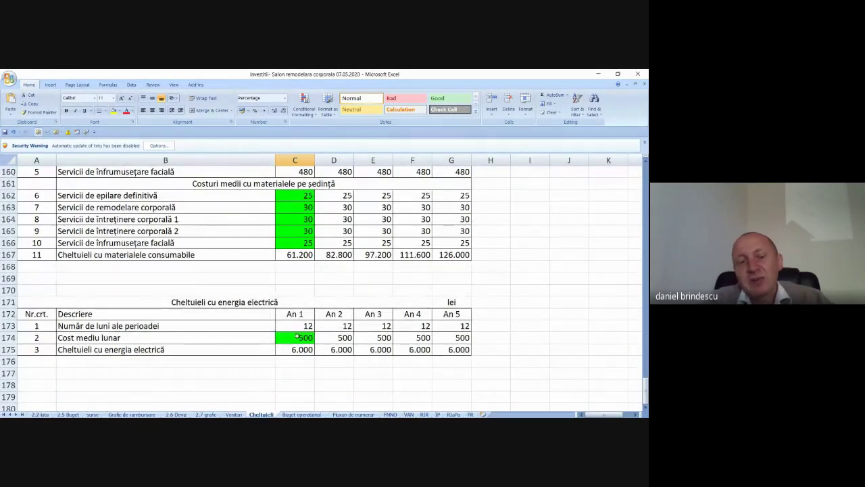
pyautogui.click(297, 337)
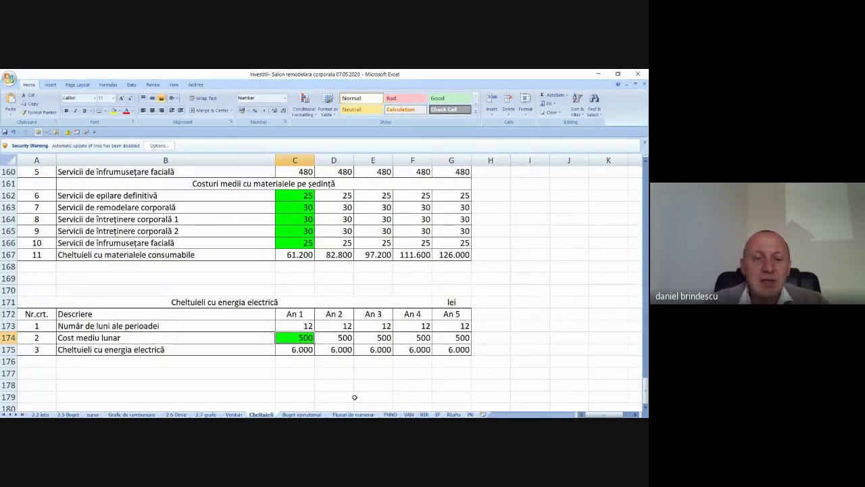
# Return to the Buget operational sheet and highlight the Rezultatul exploatării values for An 1 to An 5 in C27:G27.
pyautogui.click(293, 414)
pyautogui.scroll(-2, 42, 337)
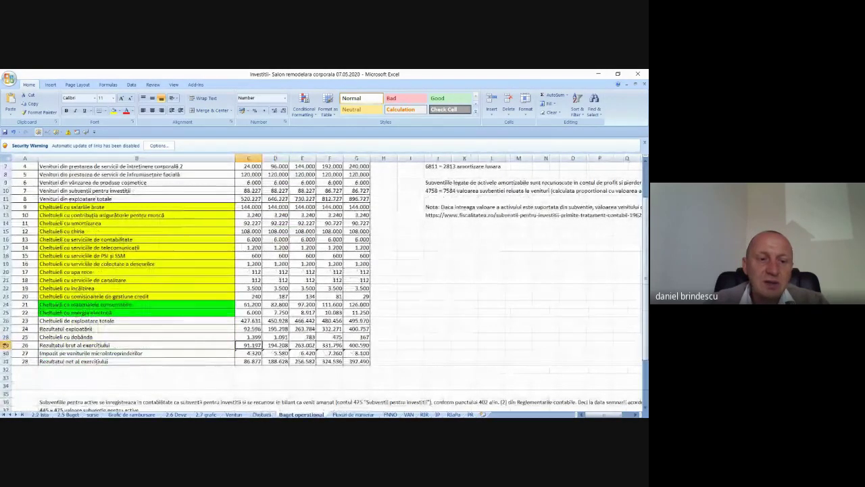
pyautogui.click(94, 329)
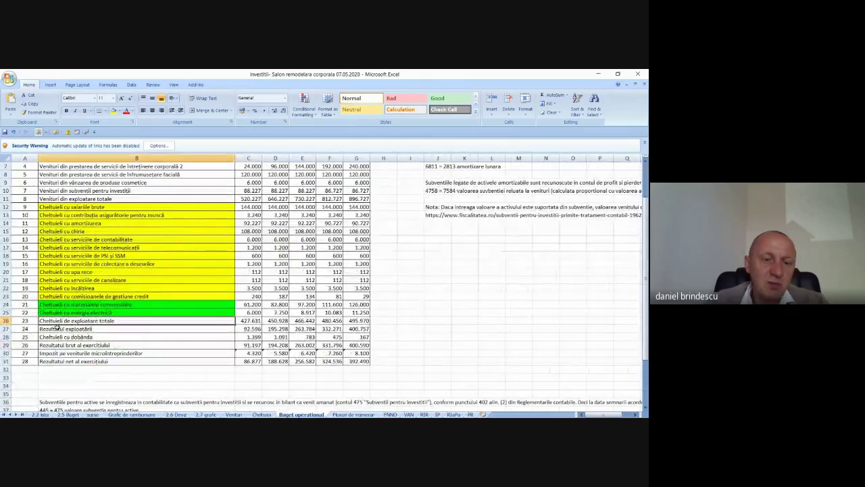
pyautogui.click(13, 329)
pyautogui.moveTo(248, 328); pyautogui.dragTo(349, 329)
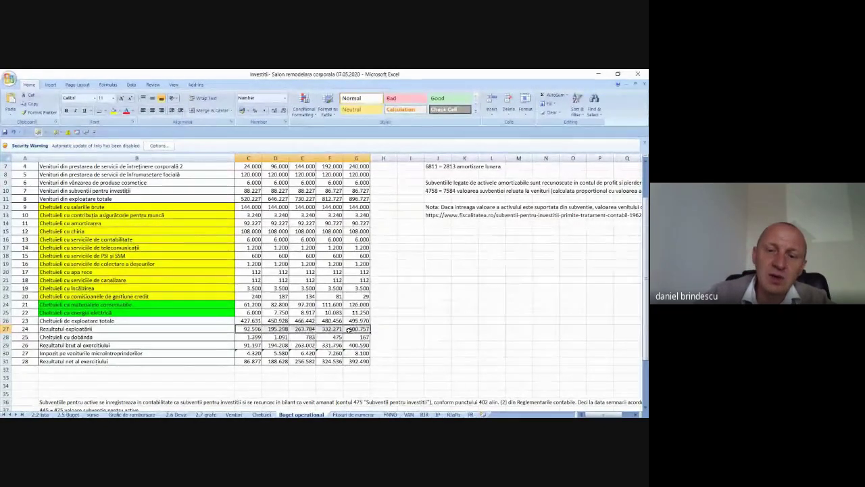
# Close the salon investment workbook without saving the changes.
pyautogui.click(465, 296)
pyautogui.click(637, 73)
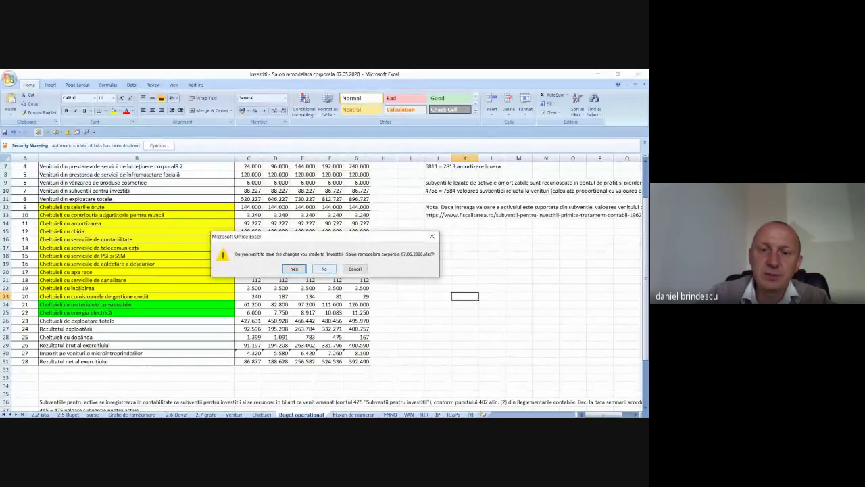
pyautogui.click(324, 268)
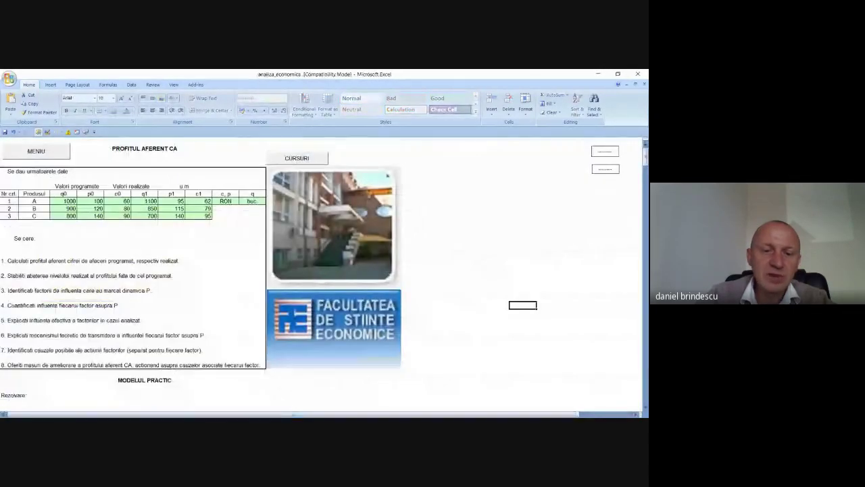